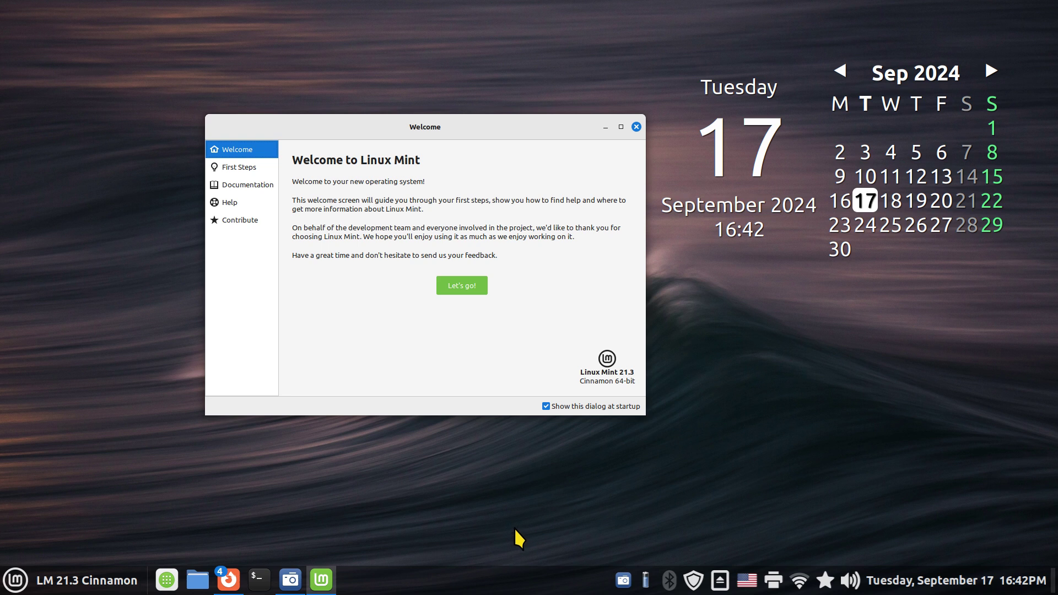
Open the panel settings from the taskbar's context menu, then close them
right_click(512, 580)
left_click(519, 433)
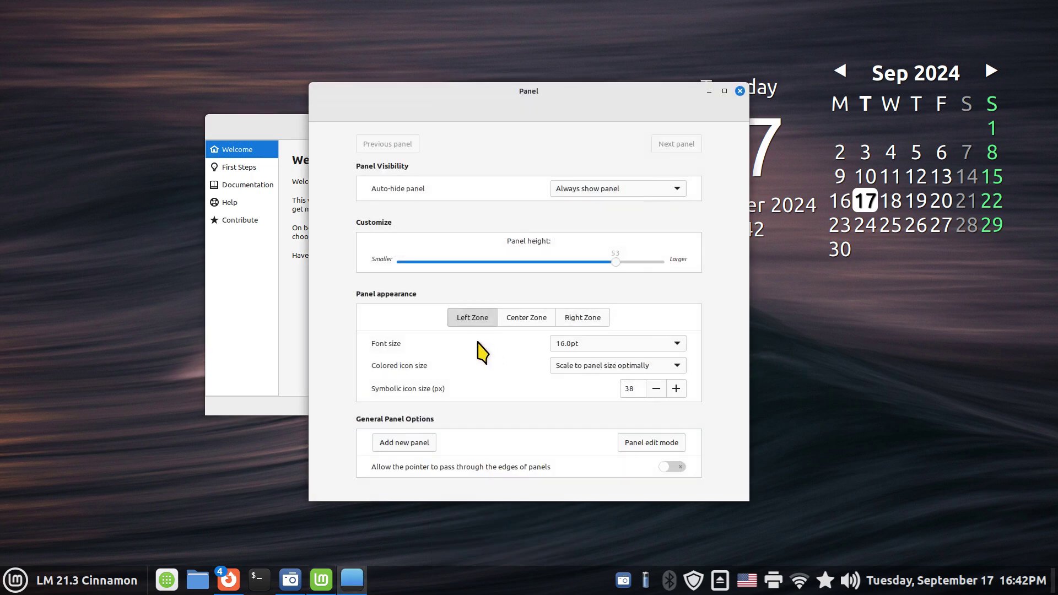
mouse_move(294, 583)
left_click(740, 92)
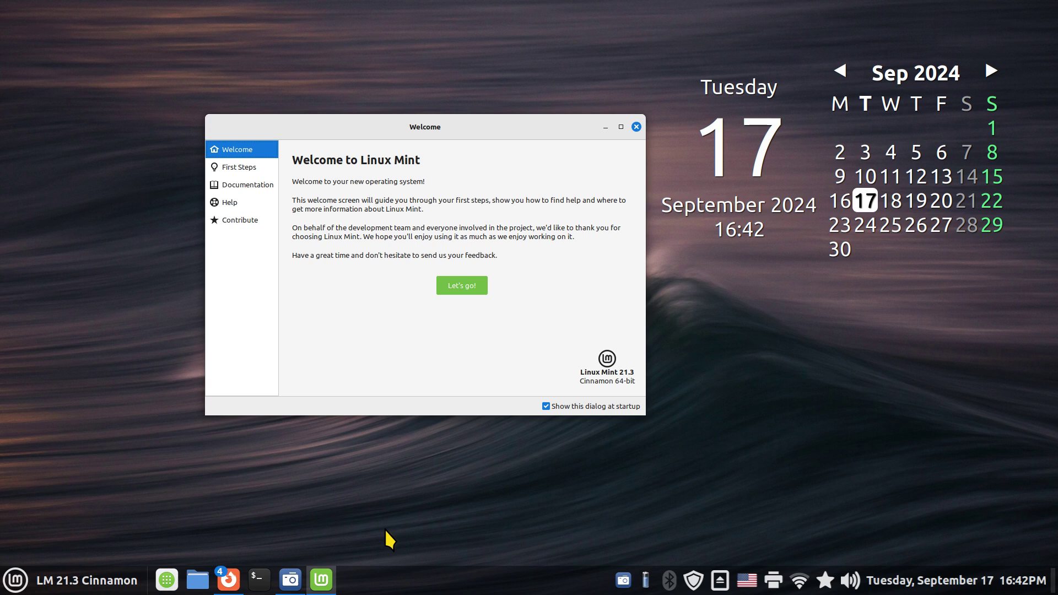
Rearrange the taskbar launchers so Firefox sits in the first slot
mouse_move(221, 580)
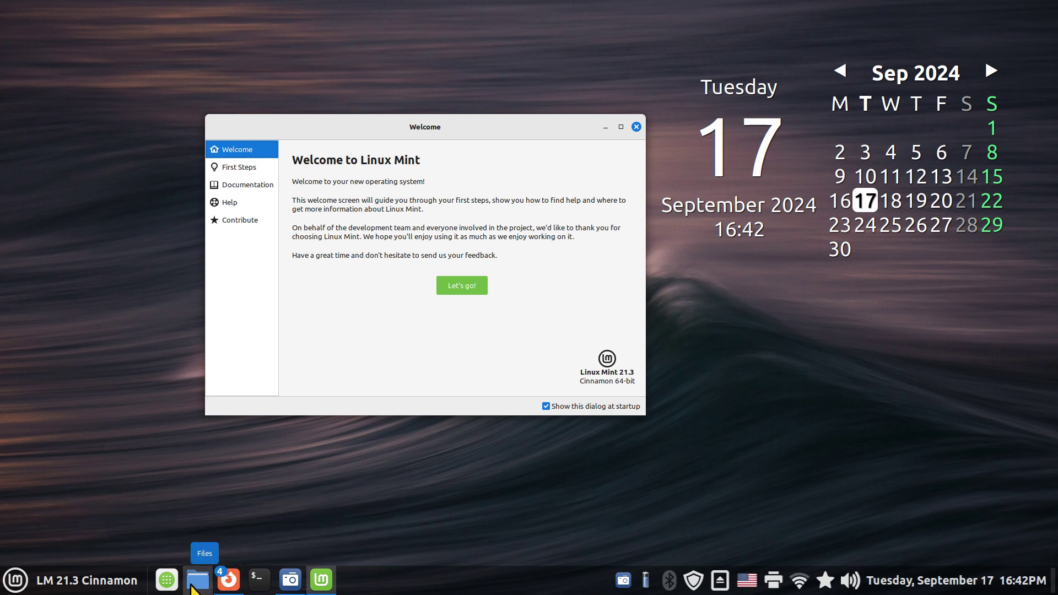
left_click_drag(198, 582, 167, 581)
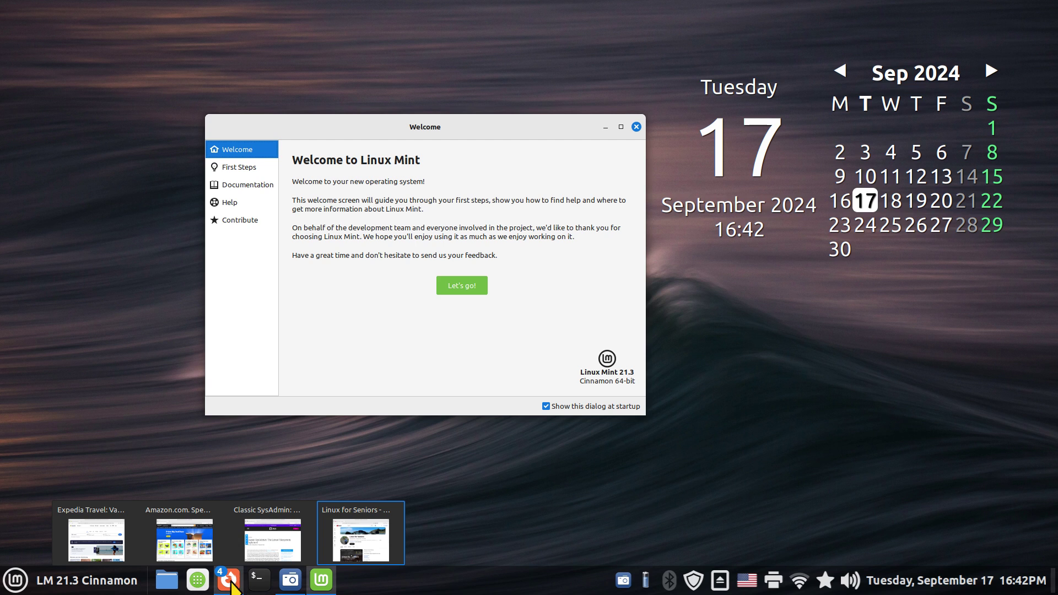
left_click_drag(229, 580, 171, 587)
Pin AisleRiot Solitaire from the Games menu to the taskbar next to Firefox
left_click(110, 581)
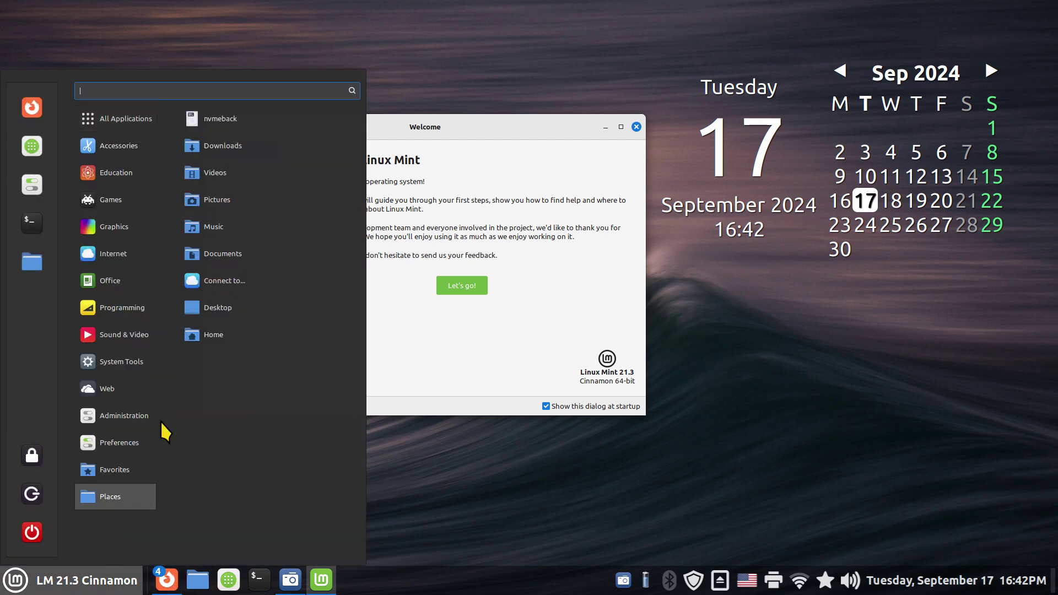
mouse_move(111, 201)
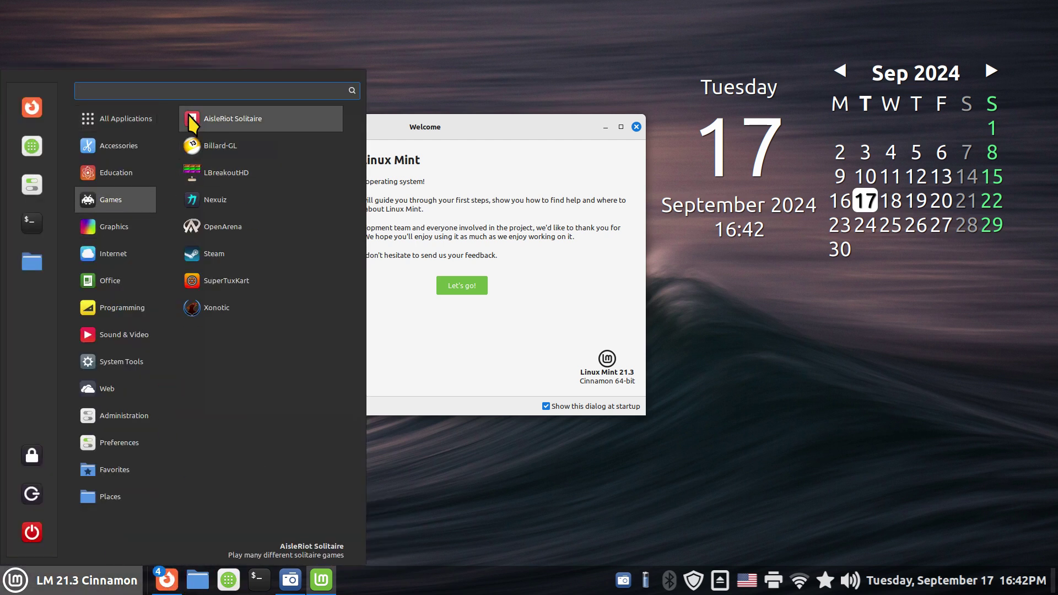
left_click_drag(193, 123, 205, 578)
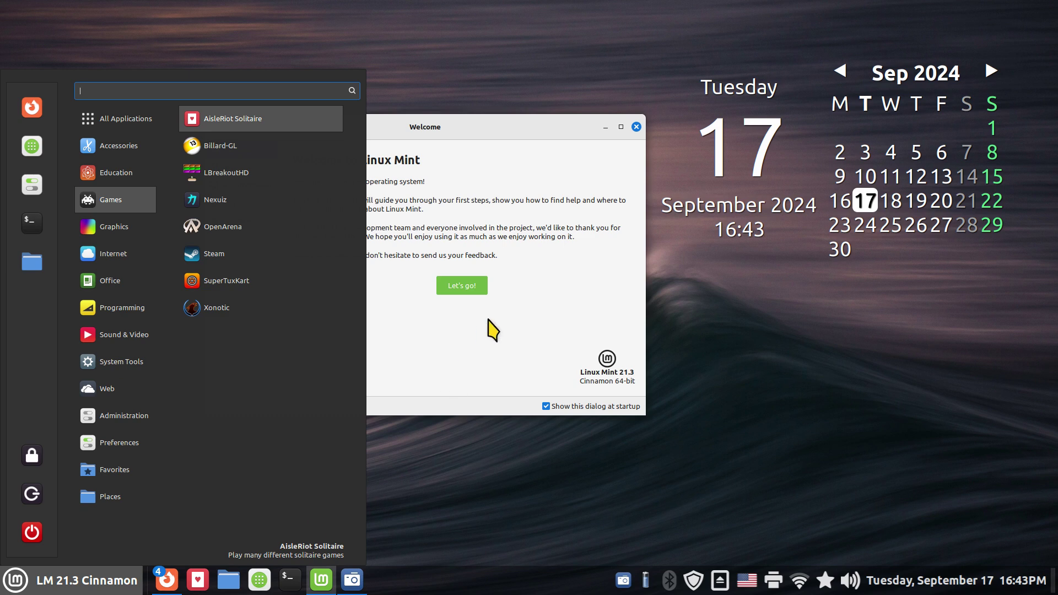
left_click(496, 355)
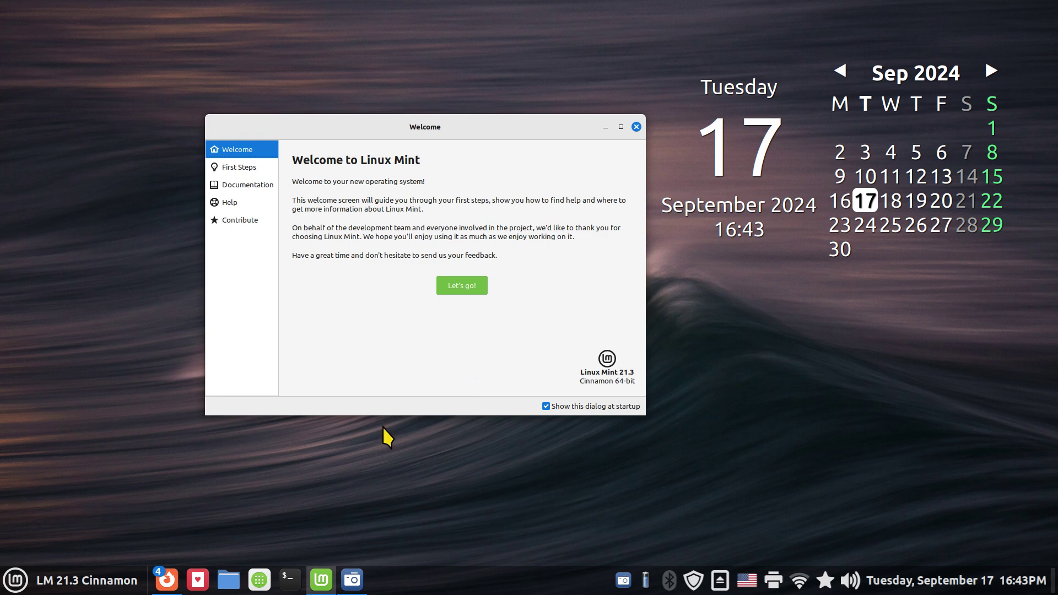
mouse_move(166, 579)
left_click(637, 127)
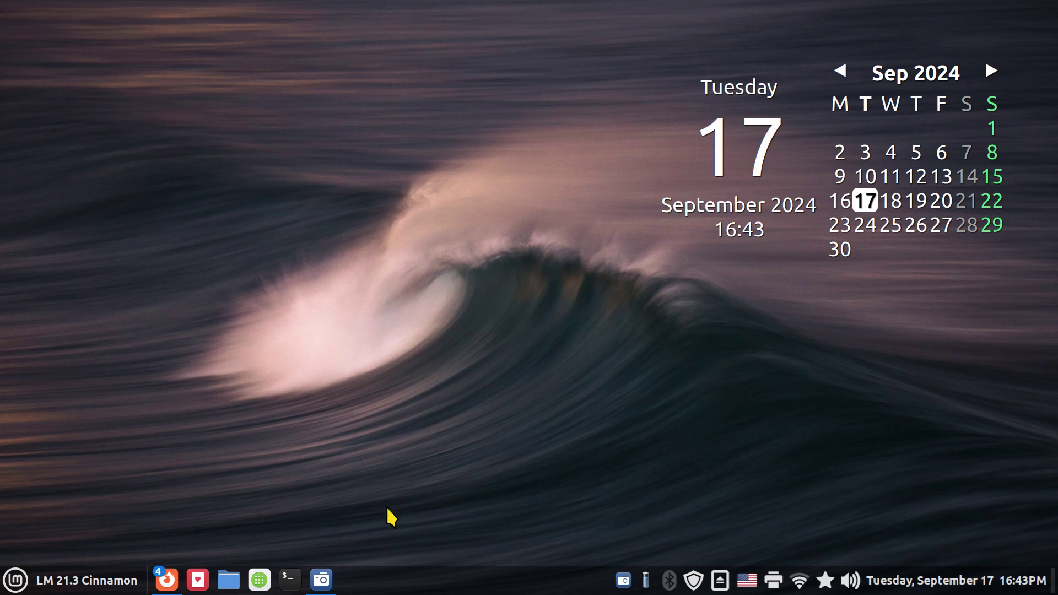
mouse_move(293, 540)
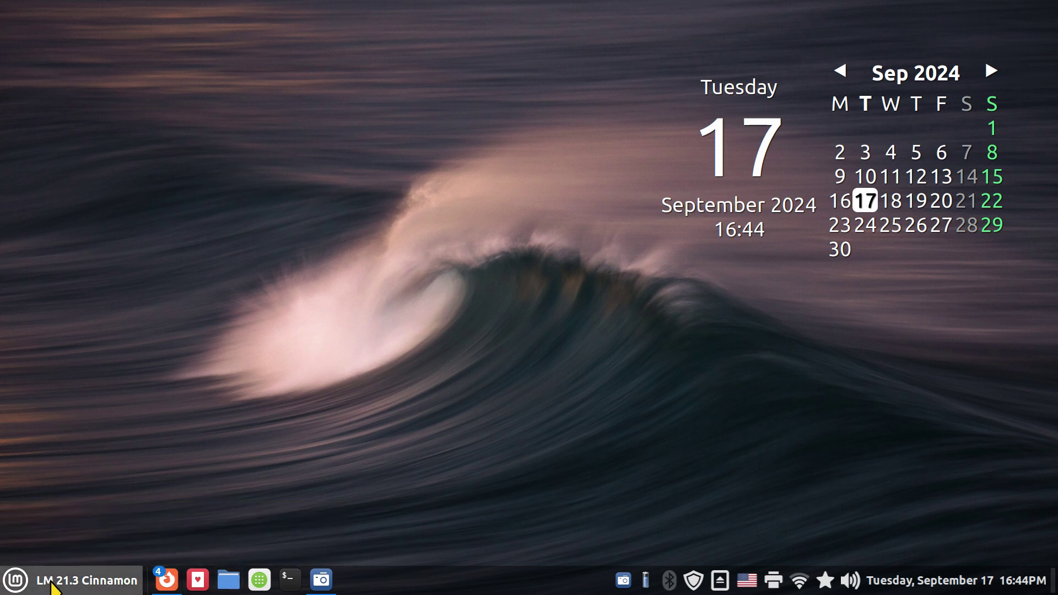
Drag Billard-GL from the Games menu onto the taskbar
left_click(17, 580)
mouse_move(92, 204)
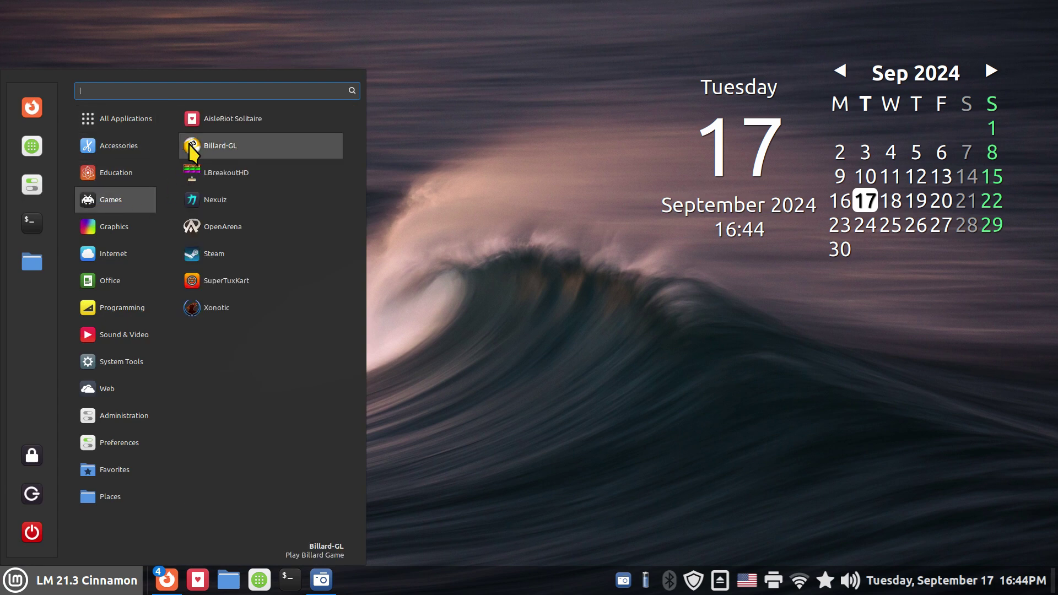
left_click_drag(191, 145, 230, 589)
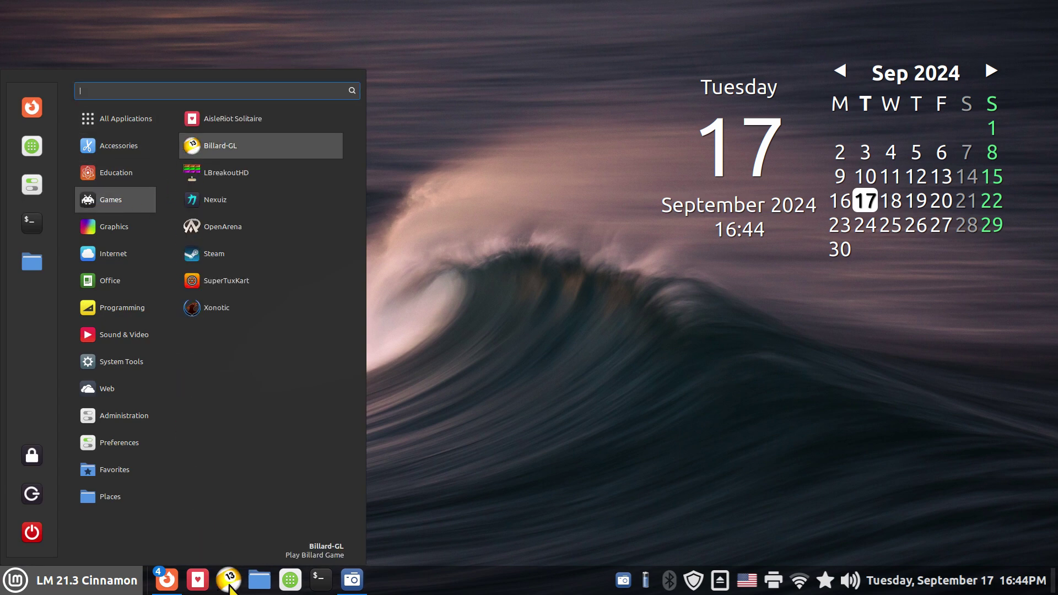
left_click(528, 405)
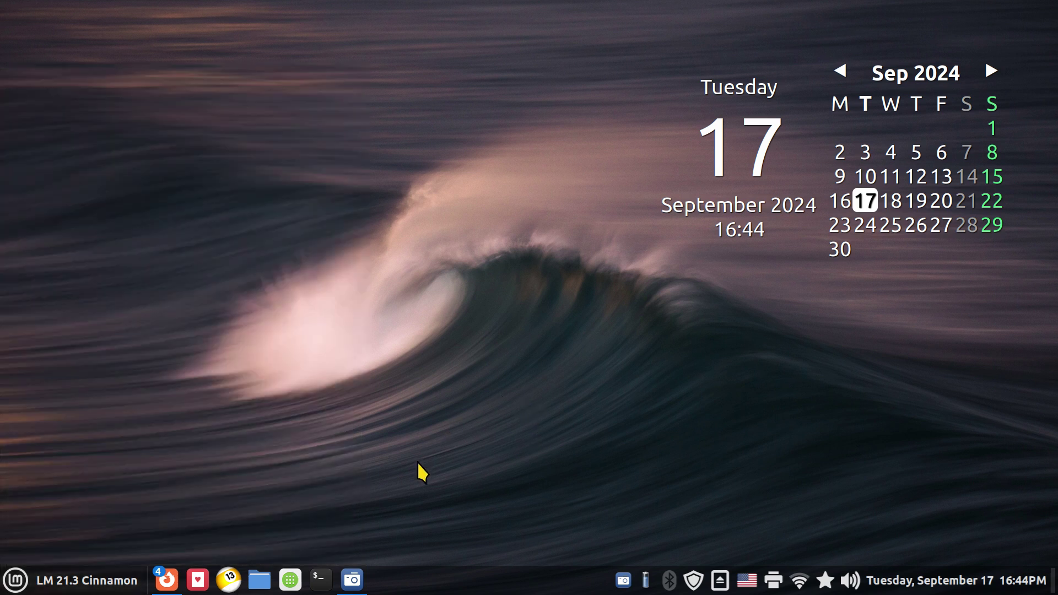
Open Configure for the Grouped window list applet and reposition its settings window
right_click(259, 580)
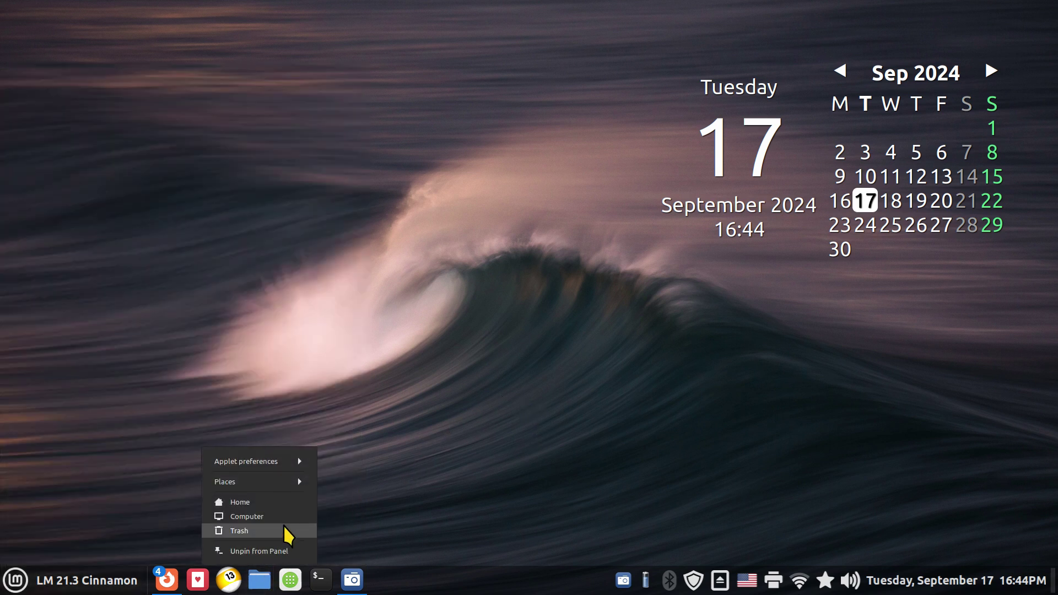
left_click(272, 465)
left_click(263, 447)
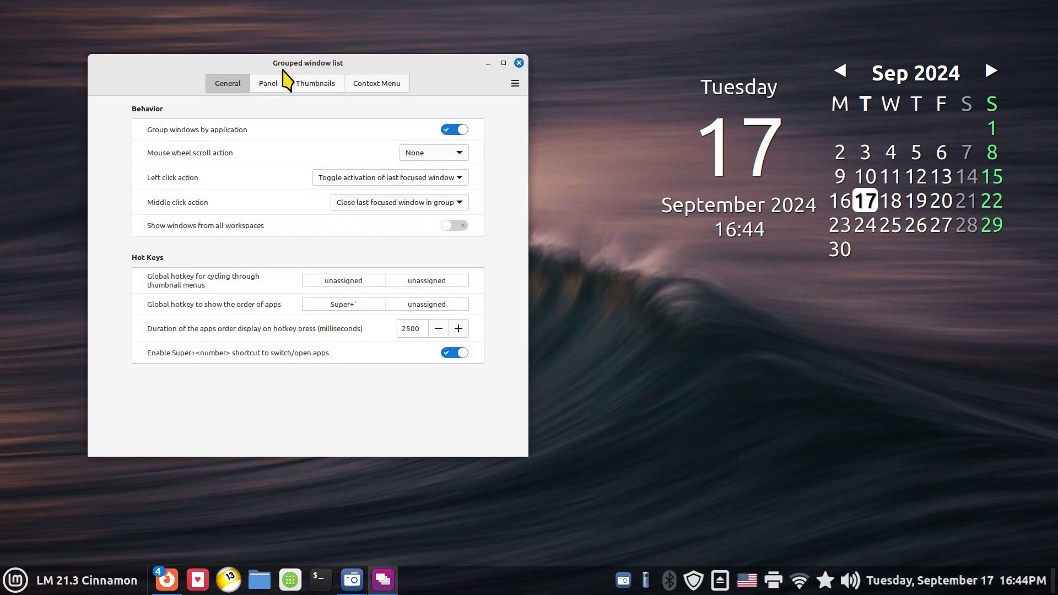
left_click_drag(367, 63, 382, 129)
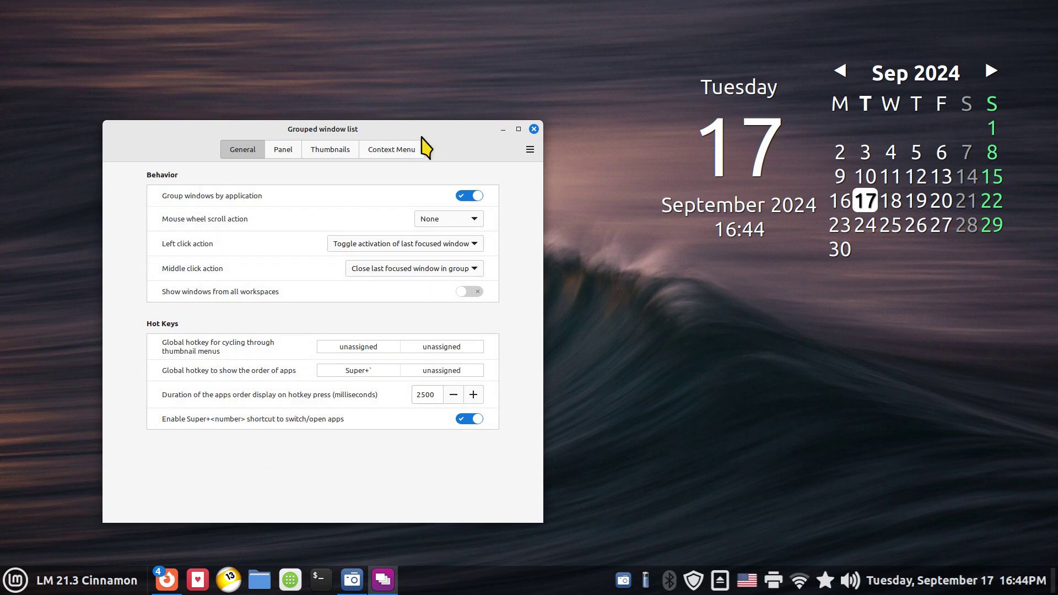
left_click_drag(438, 128, 506, 98)
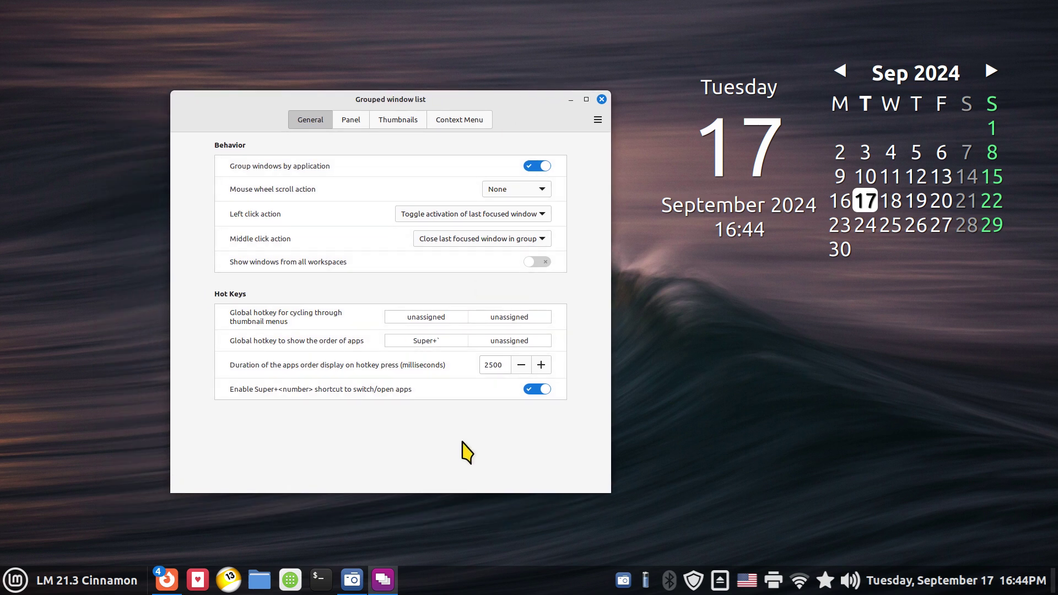
Switch off Enable app button dragging and unpin Billard-GL and AisleRiot Solitaire from the panel
left_click(351, 120)
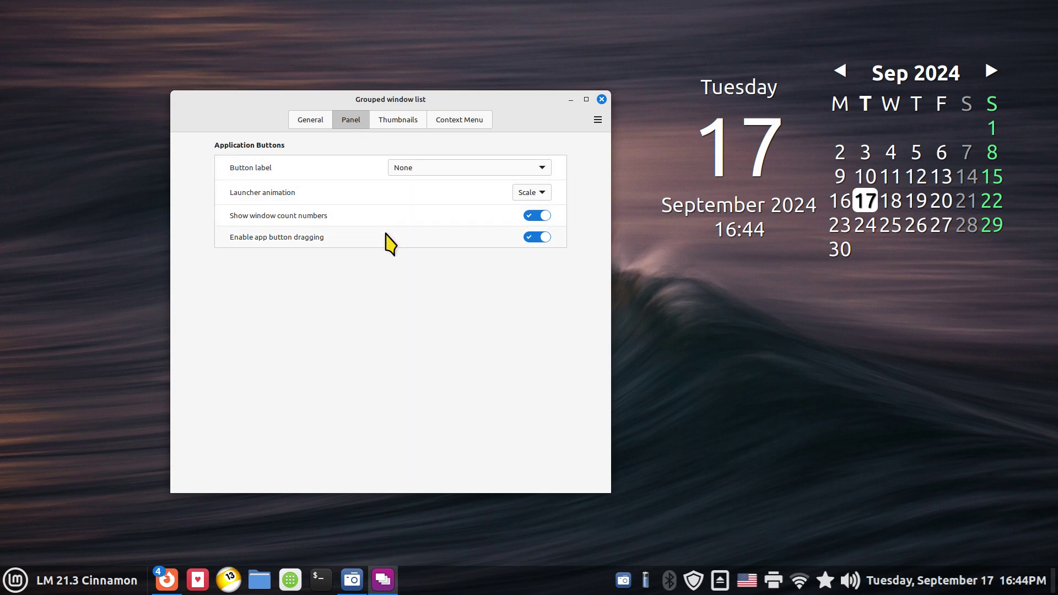
left_click(530, 239)
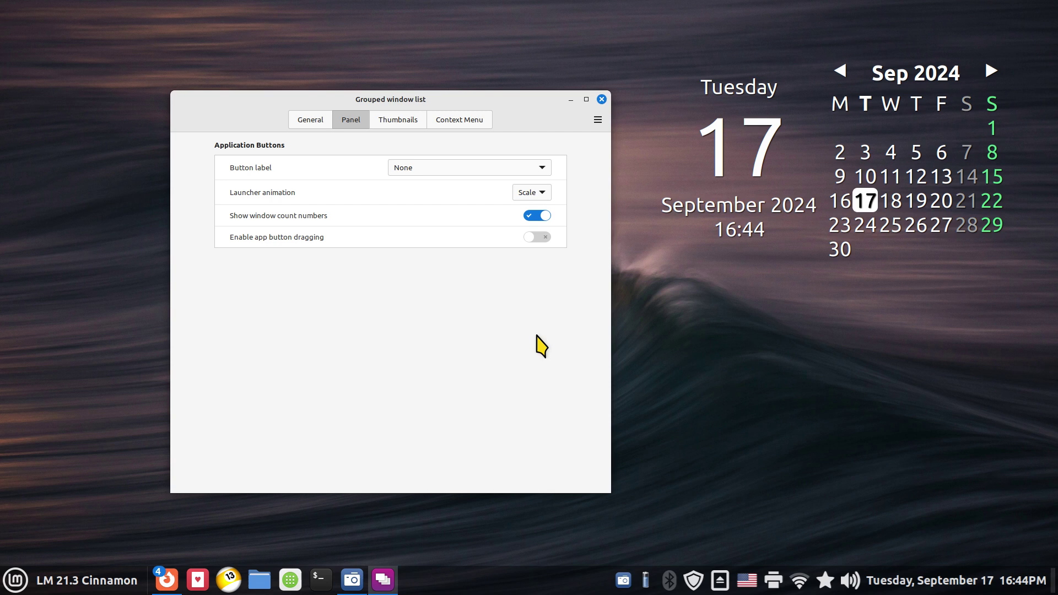
right_click(223, 581)
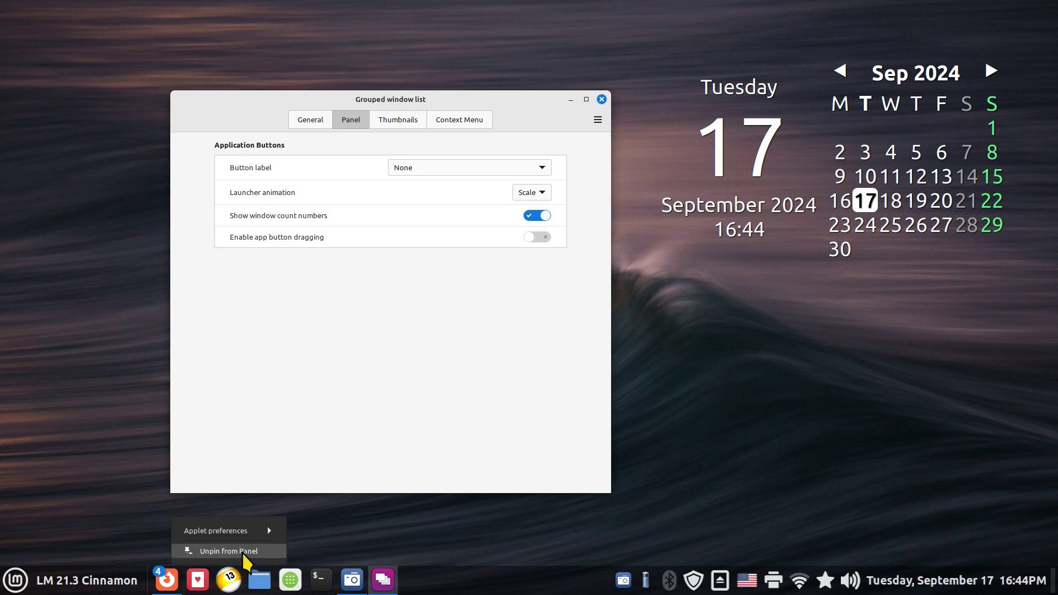
left_click(237, 482)
right_click(202, 583)
left_click(221, 552)
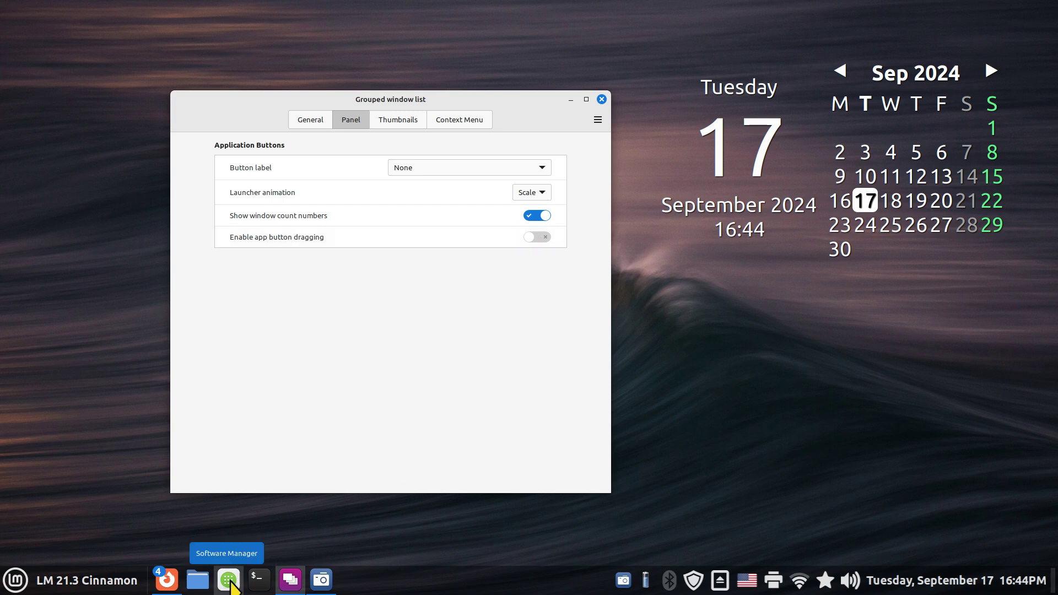
Try dragging AisleRiot Solitaire from the menu back onto the taskbar
left_click(22, 588)
mouse_move(98, 195)
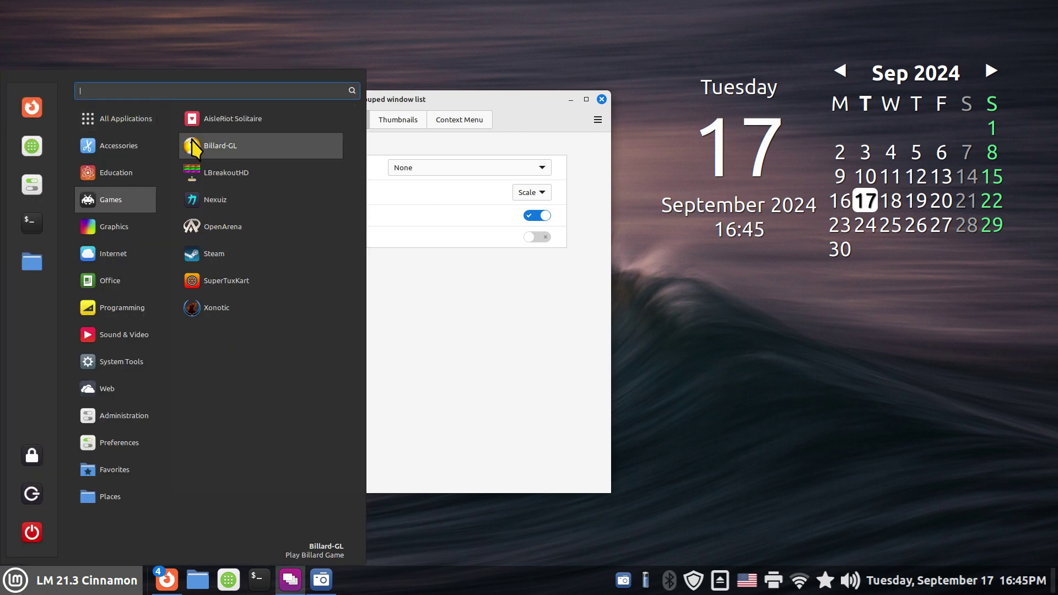
left_click_drag(198, 121, 609, 515)
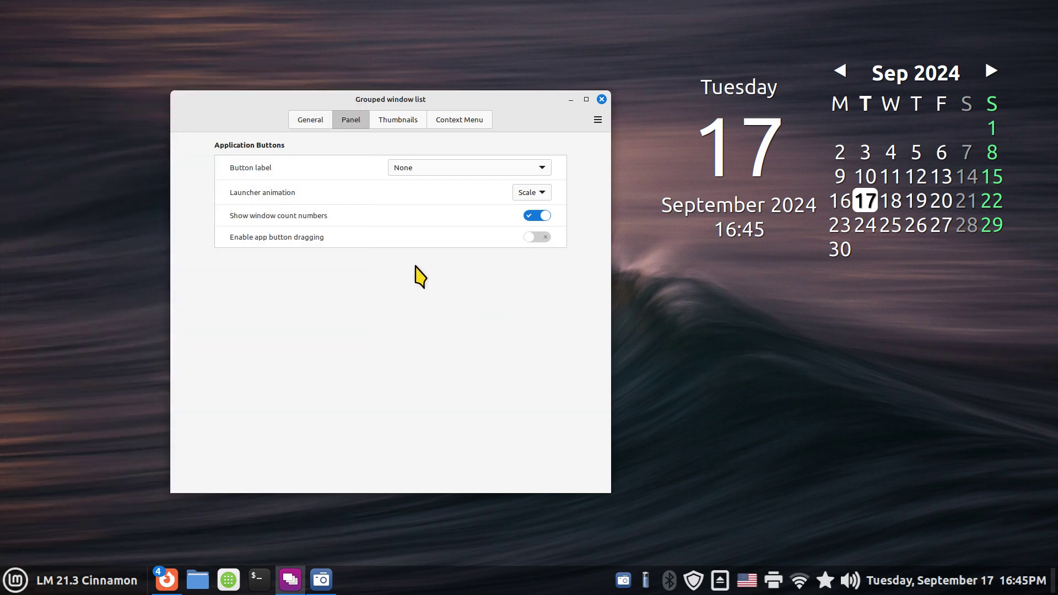
Re-pin AisleRiot Solitaire from the menu, re-enable app button dragging, and move it beside Firefox
left_click(490, 323)
mouse_move(166, 579)
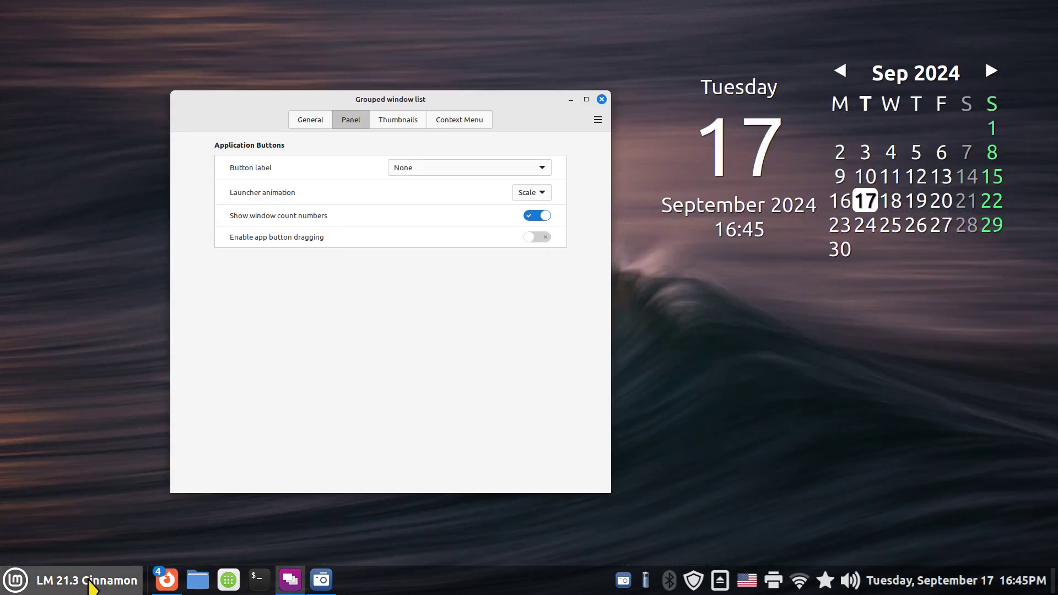
left_click(87, 580)
mouse_move(146, 175)
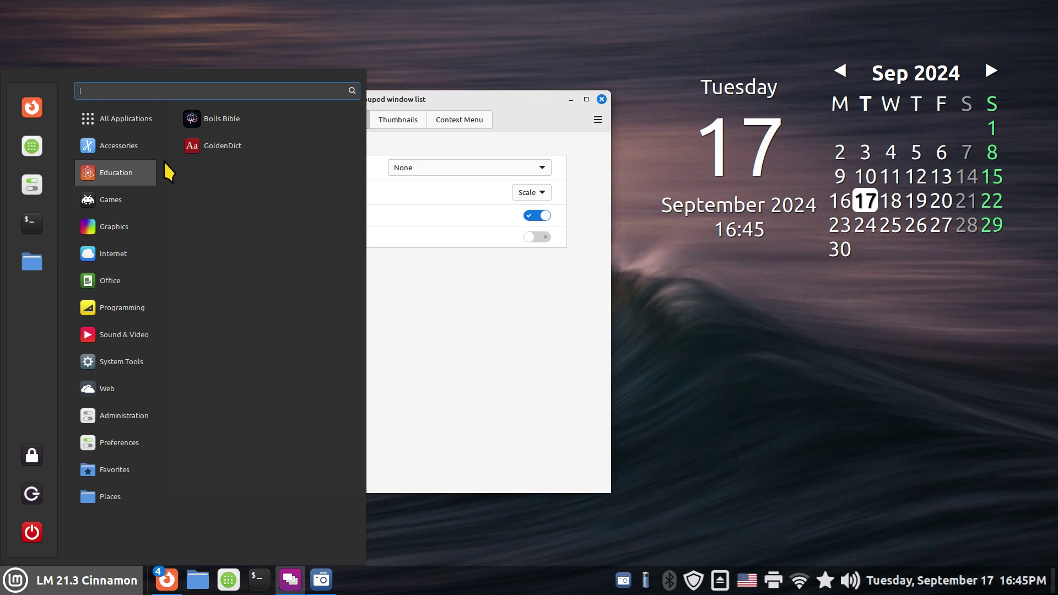
mouse_move(123, 200)
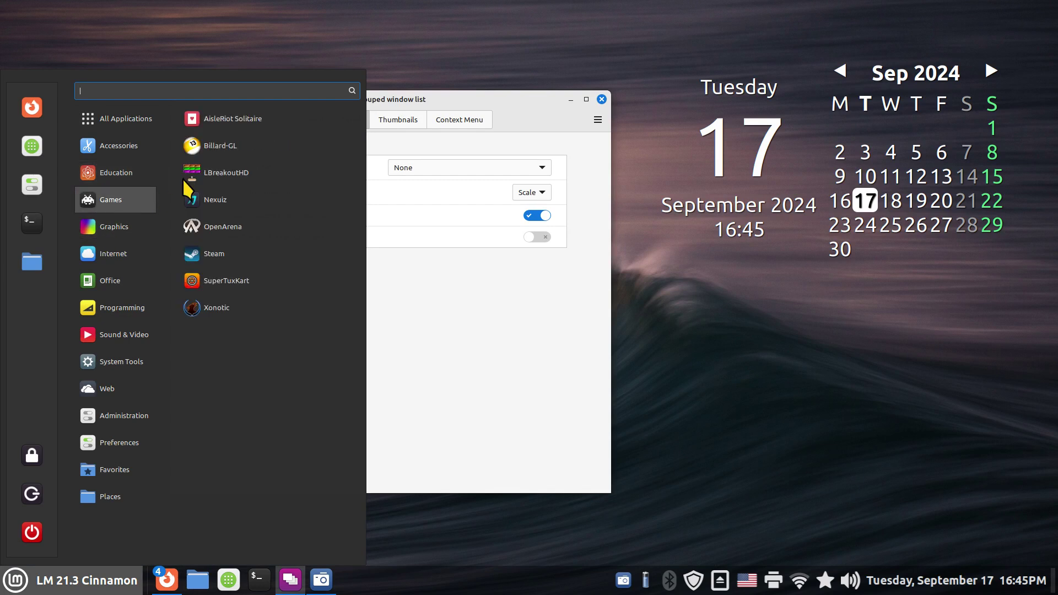
right_click(217, 117)
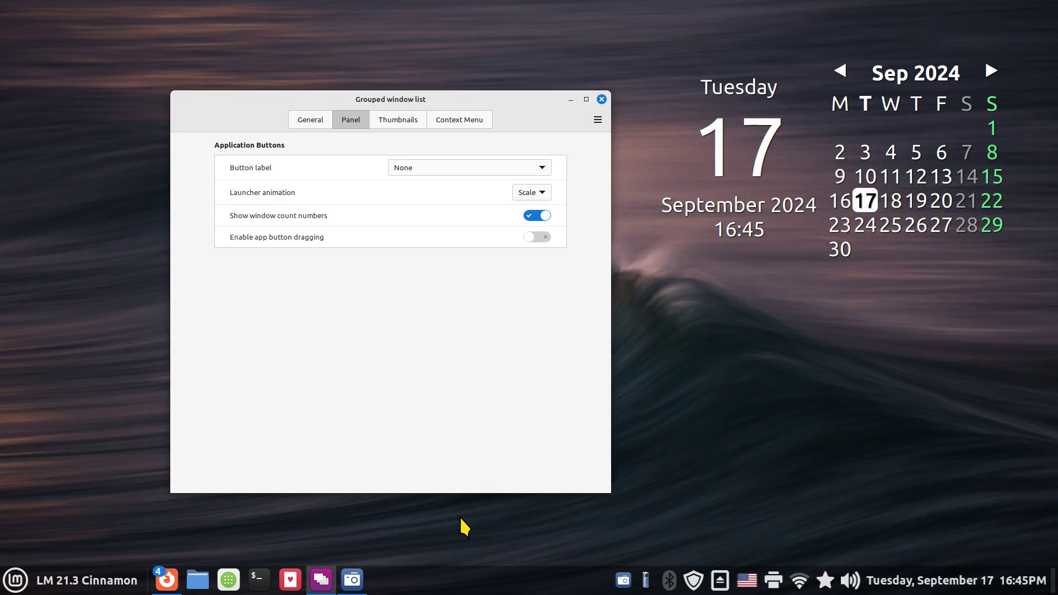
left_click(539, 237)
left_click_drag(302, 583, 158, 589)
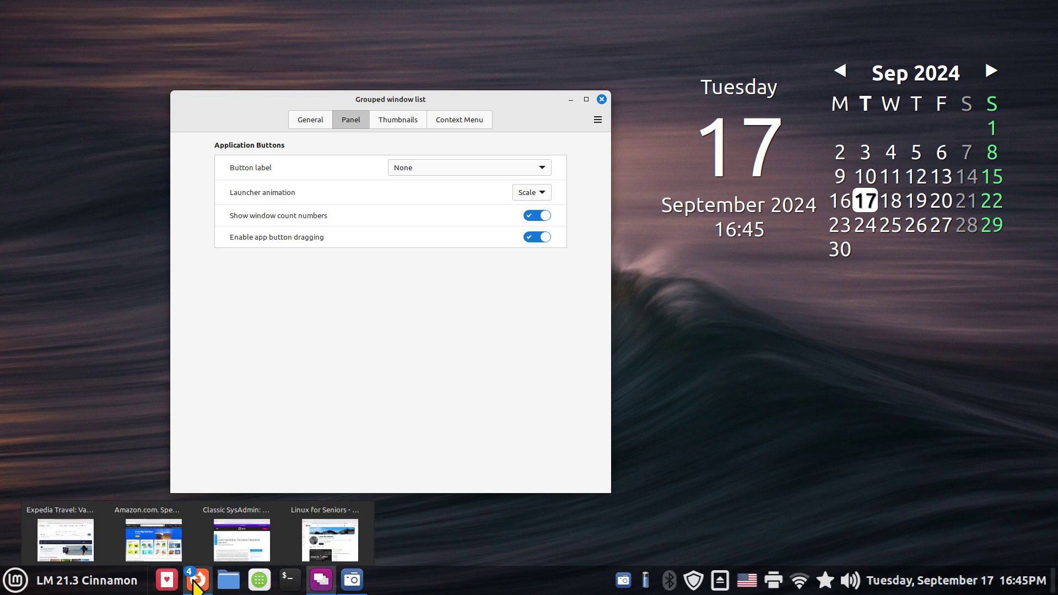
Pin Billard-GL to the taskbar after Solitaire and reposition the settings window
left_click(67, 586)
mouse_move(124, 199)
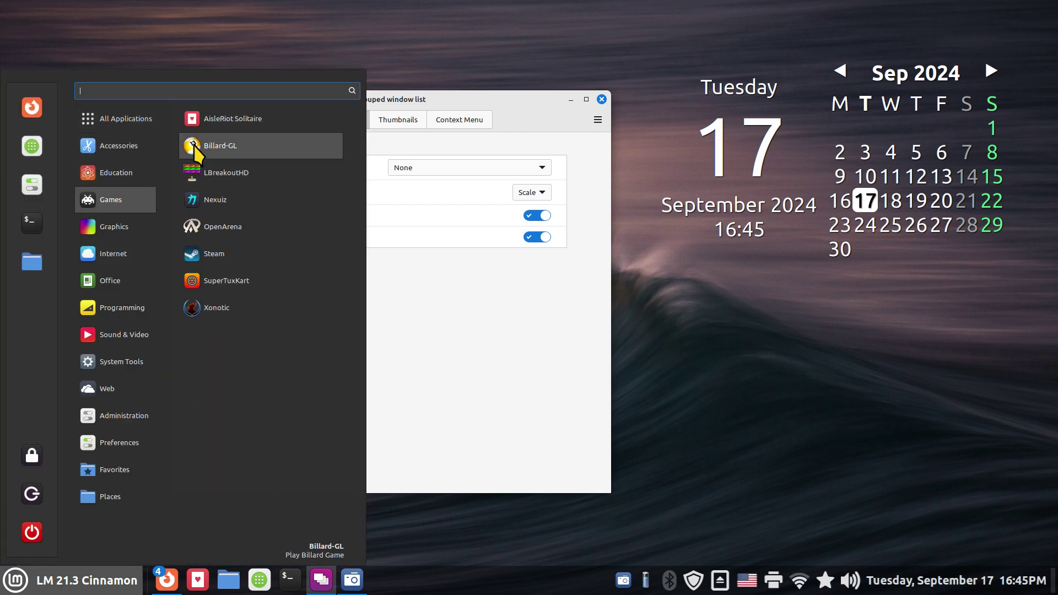
left_click_drag(194, 146, 226, 588)
left_click(481, 401)
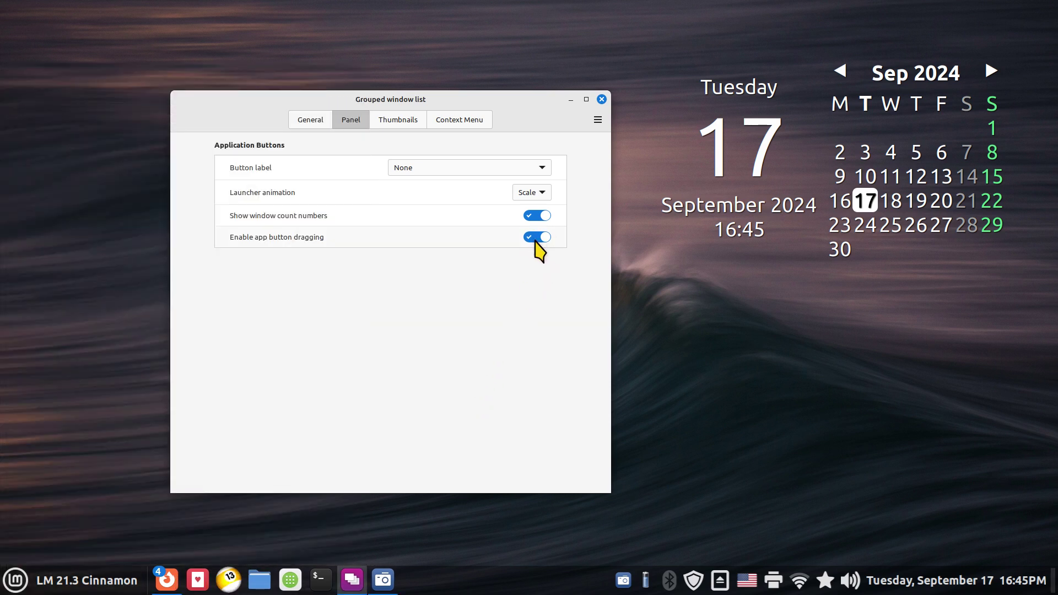
left_click_drag(533, 99, 515, 105)
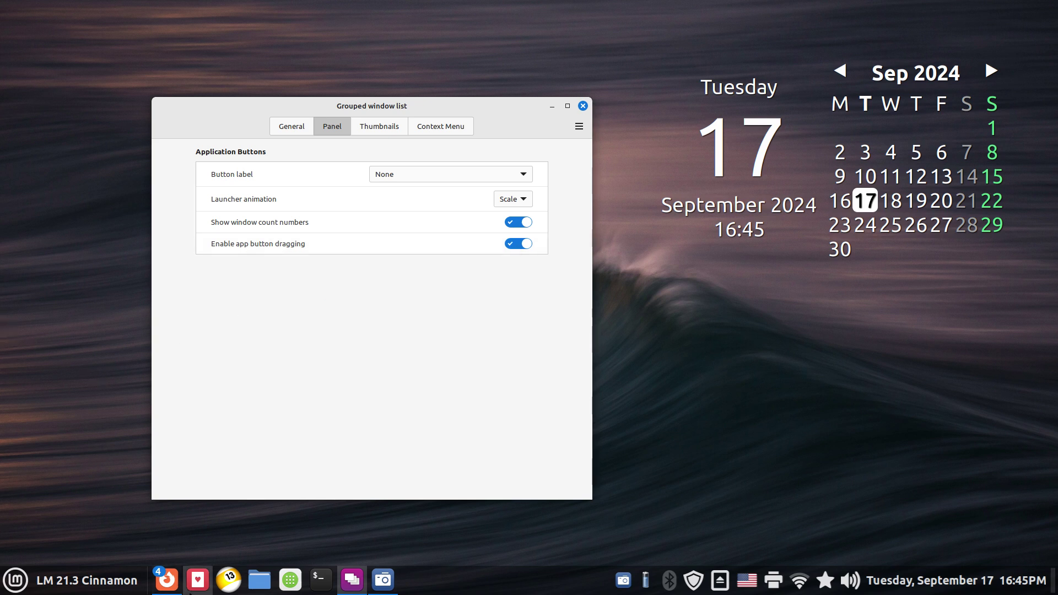
left_click(230, 579)
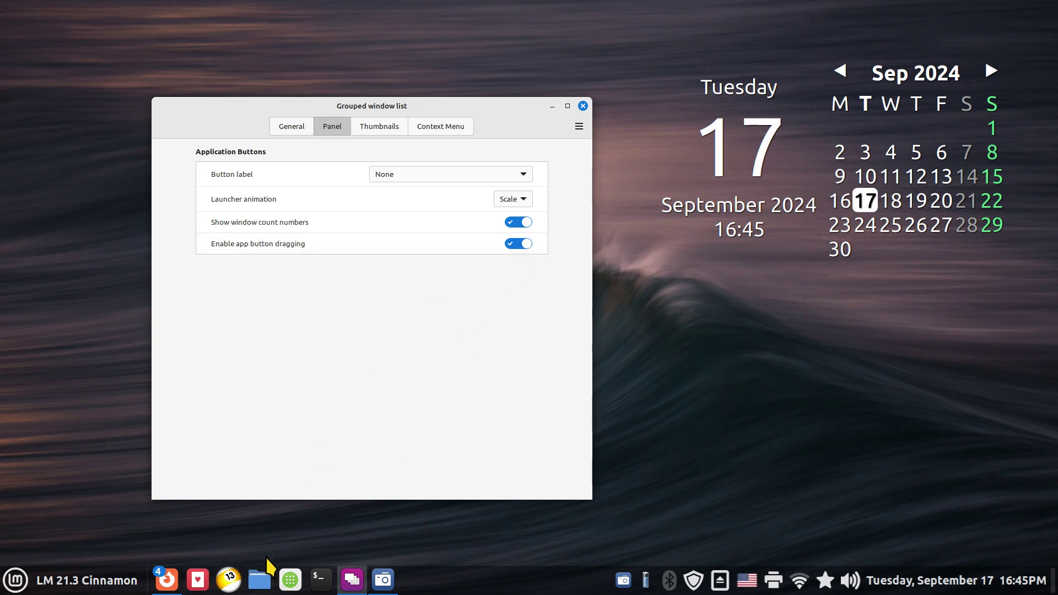
left_click(86, 578)
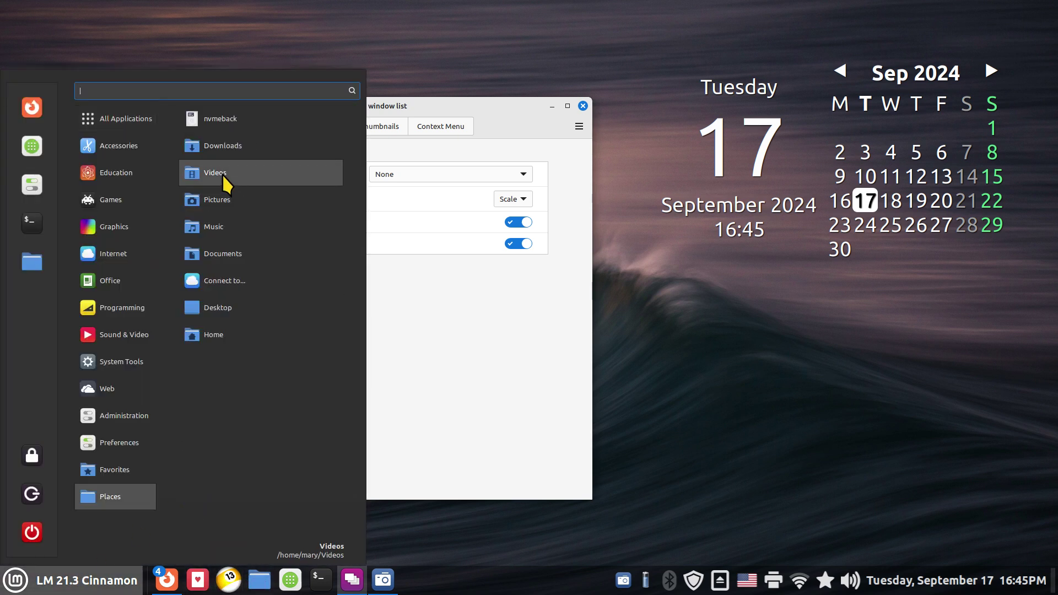
left_click(510, 372)
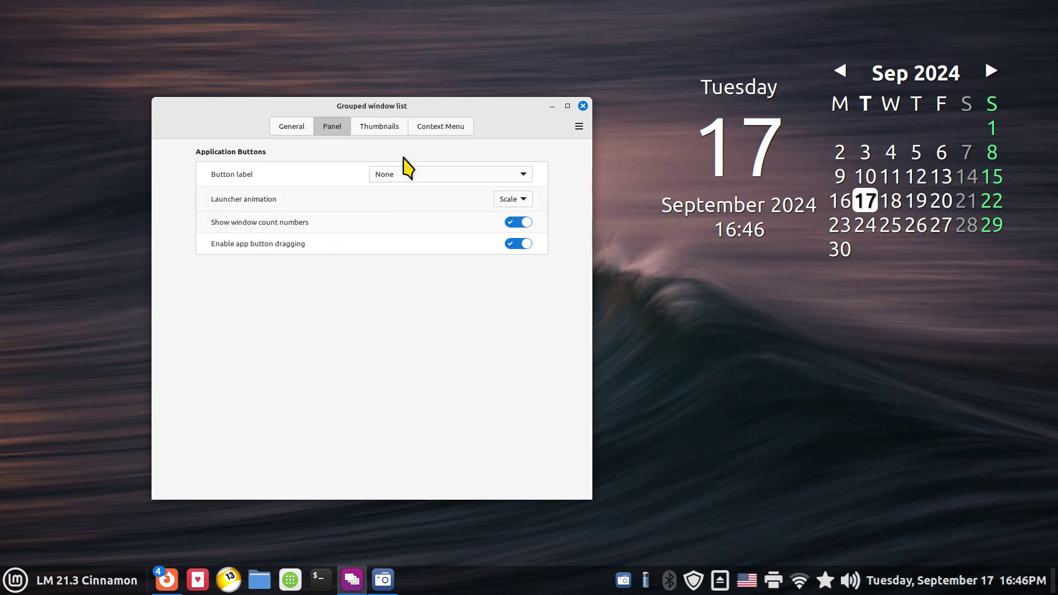
left_click_drag(472, 107, 512, 93)
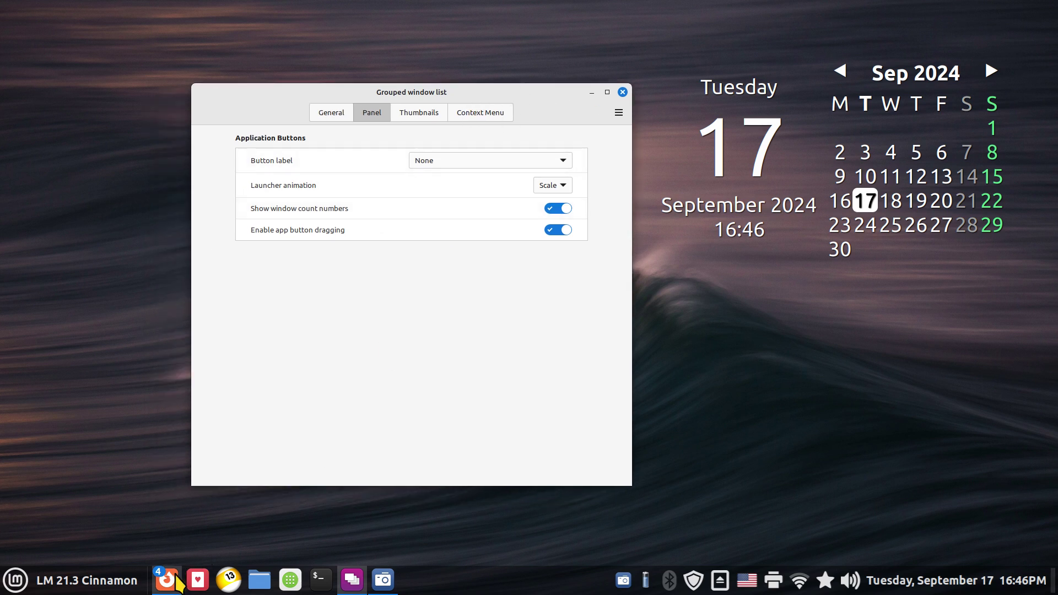
mouse_move(158, 573)
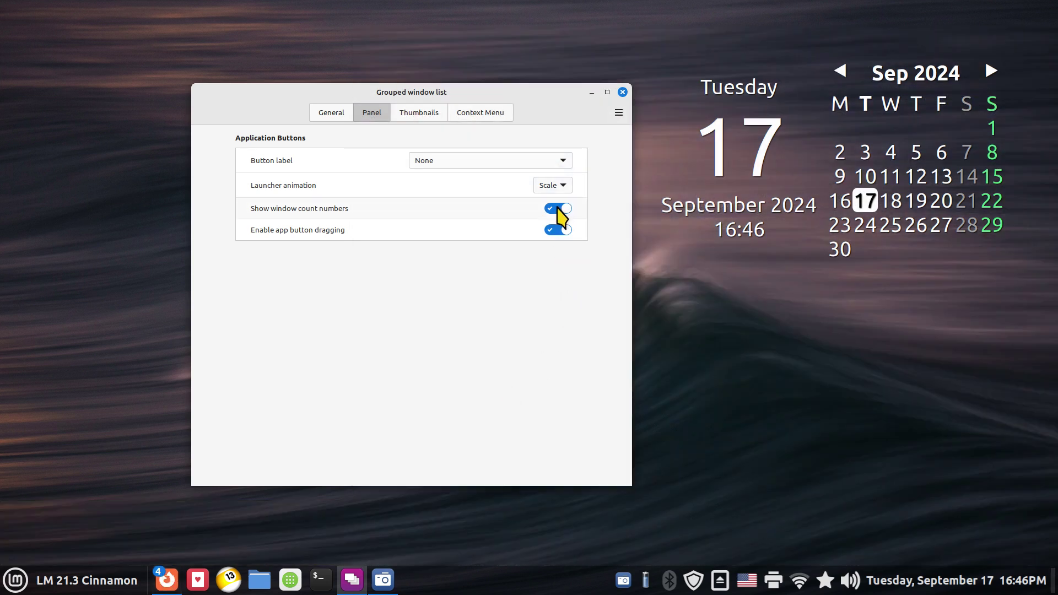
left_click(557, 210)
left_click(562, 209)
mouse_move(368, 590)
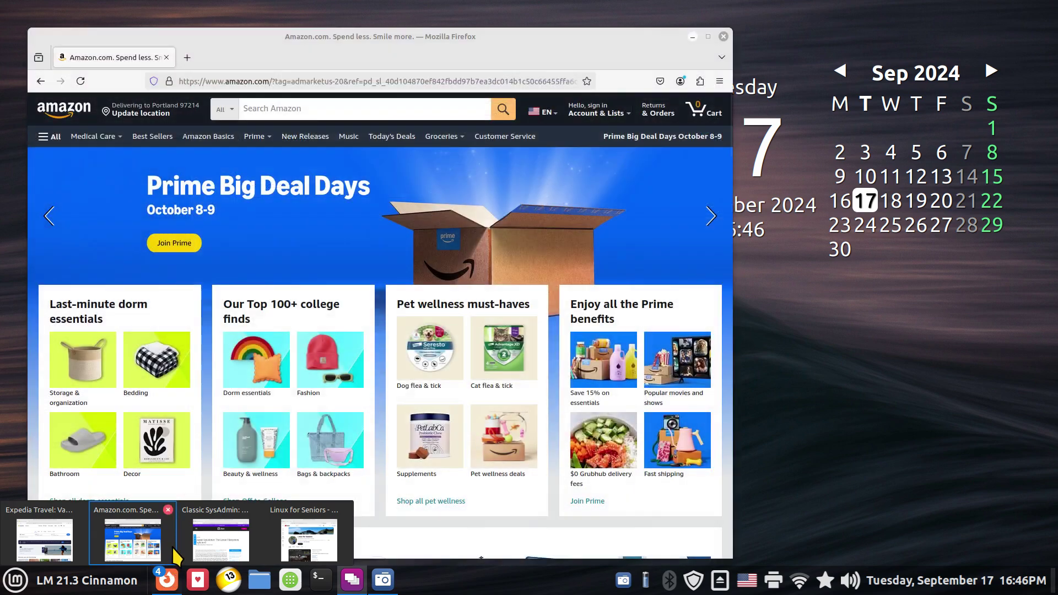
mouse_move(222, 548)
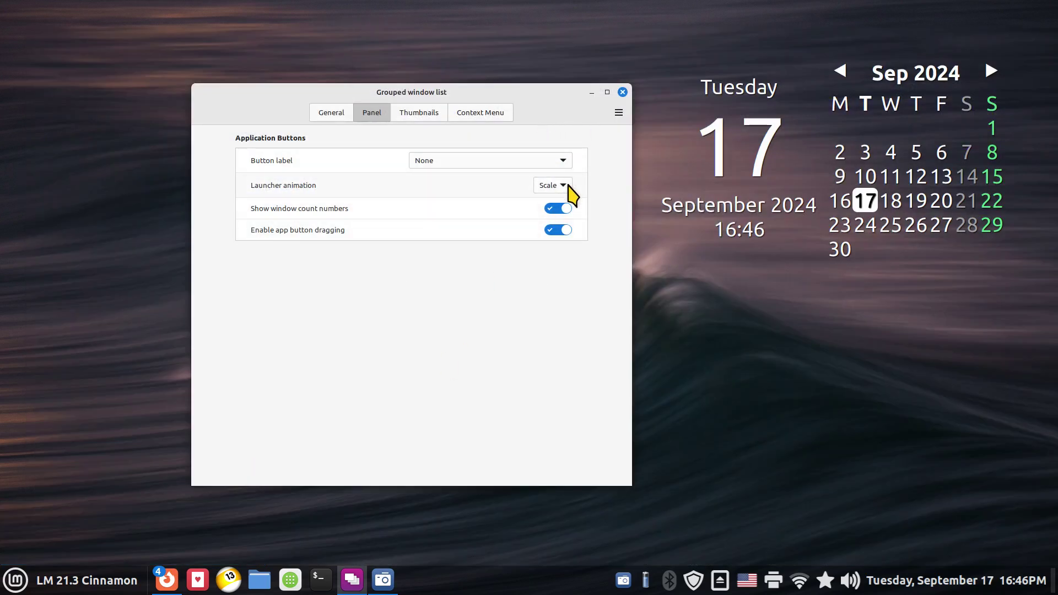
Set Button label to 'Application name' and check how the taskbar buttons look
left_click(507, 162)
left_click(483, 181)
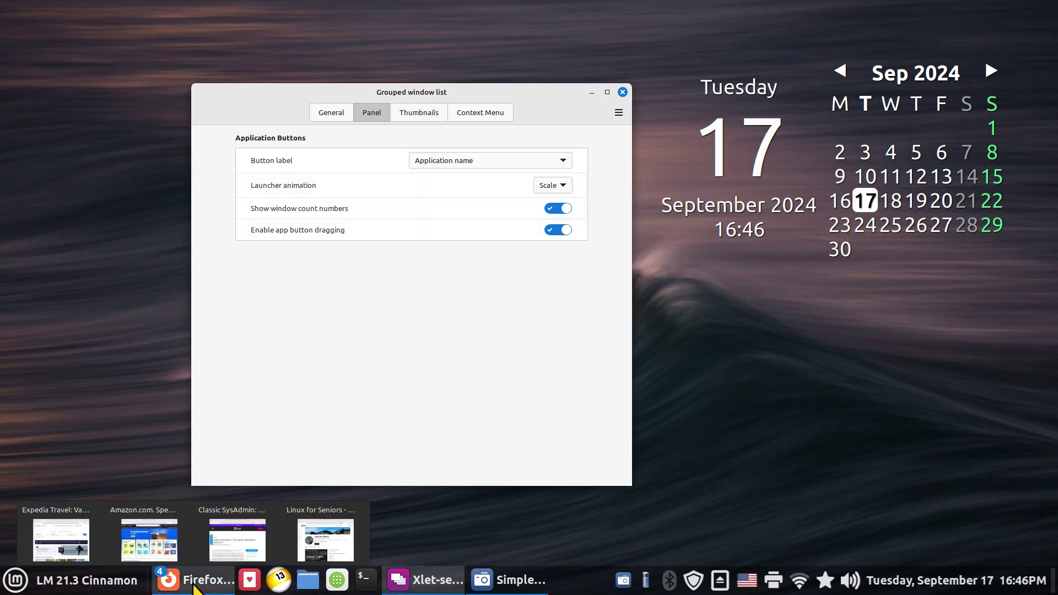
mouse_move(433, 590)
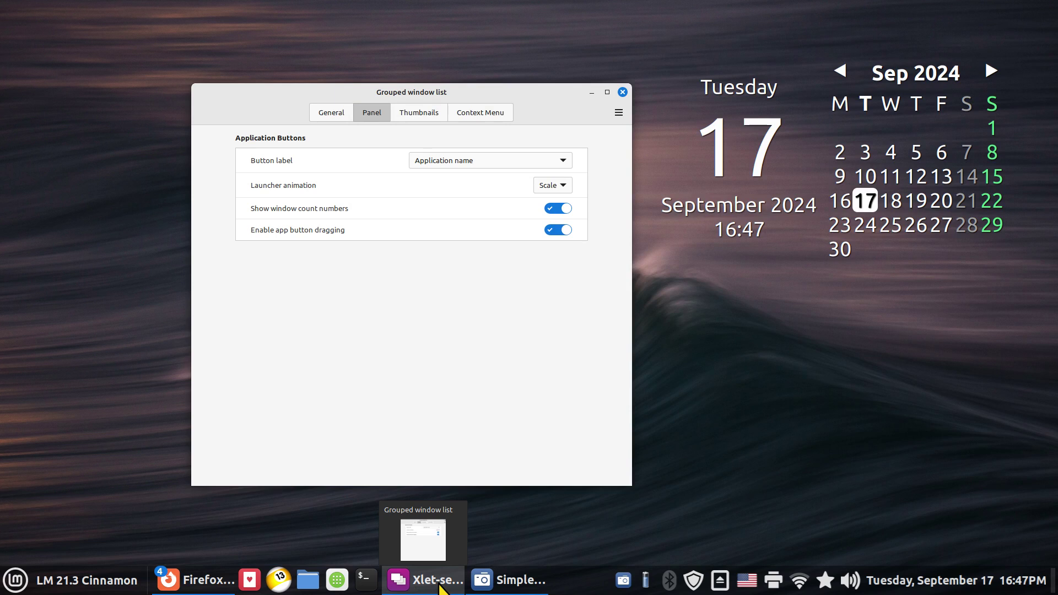
mouse_move(483, 584)
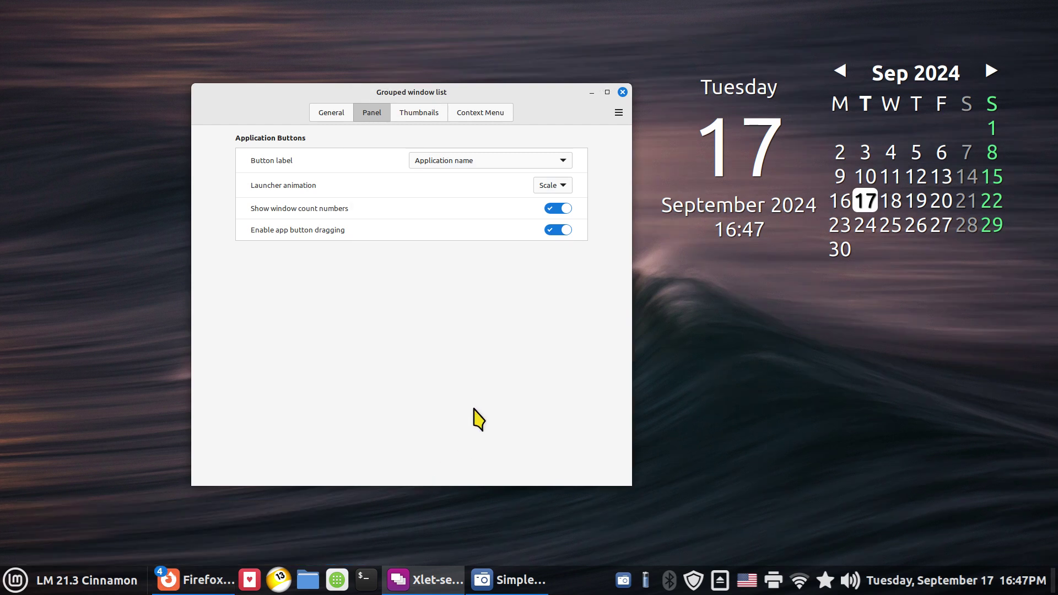
left_click(462, 171)
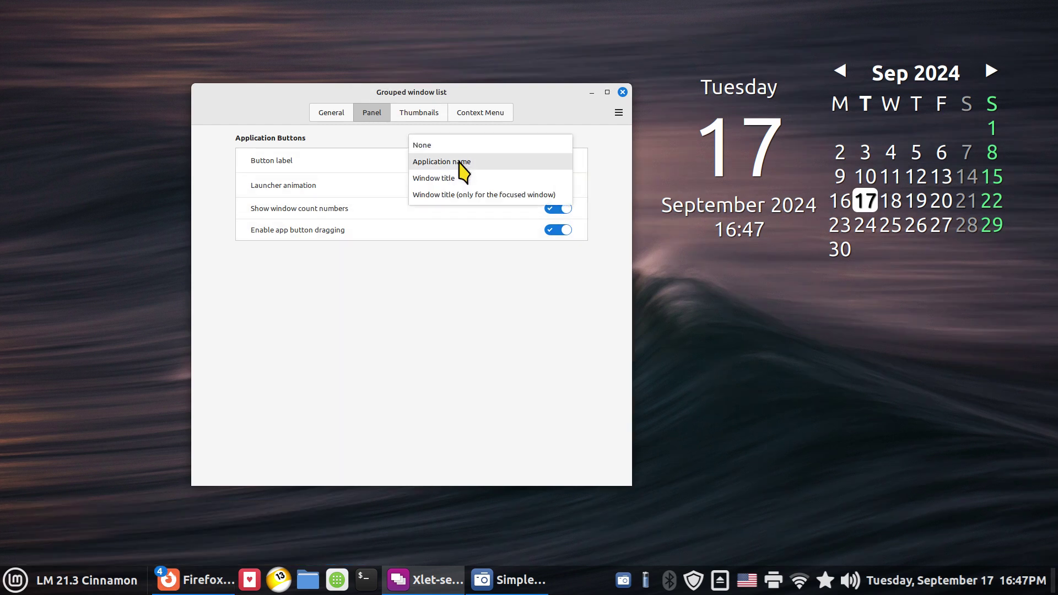
Set Button label to 'Window title', bring up the Amazon Firefox window from its thumbnail, then minimize it
left_click(462, 178)
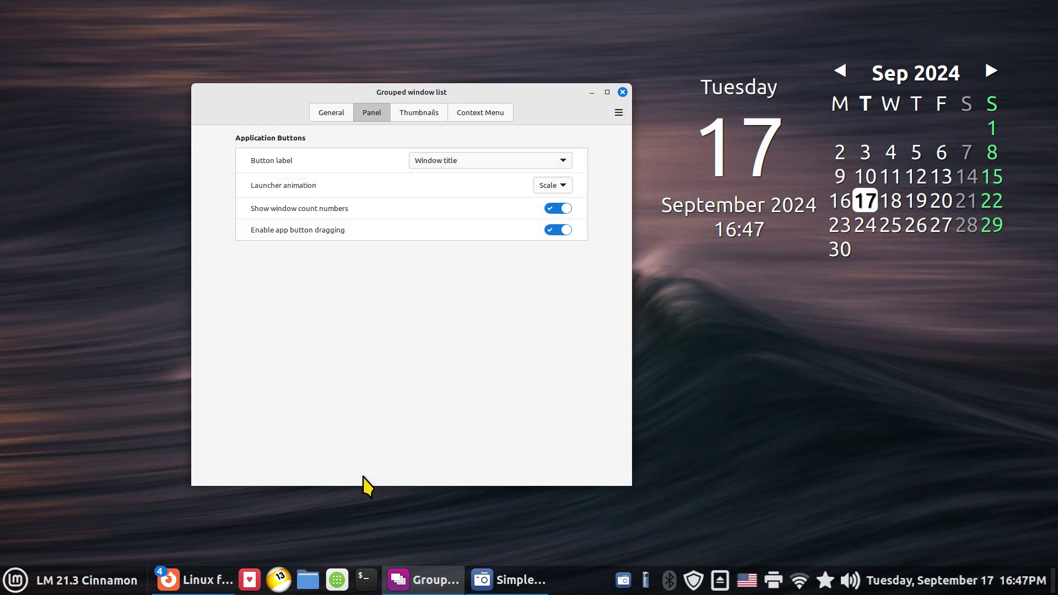
mouse_move(199, 592)
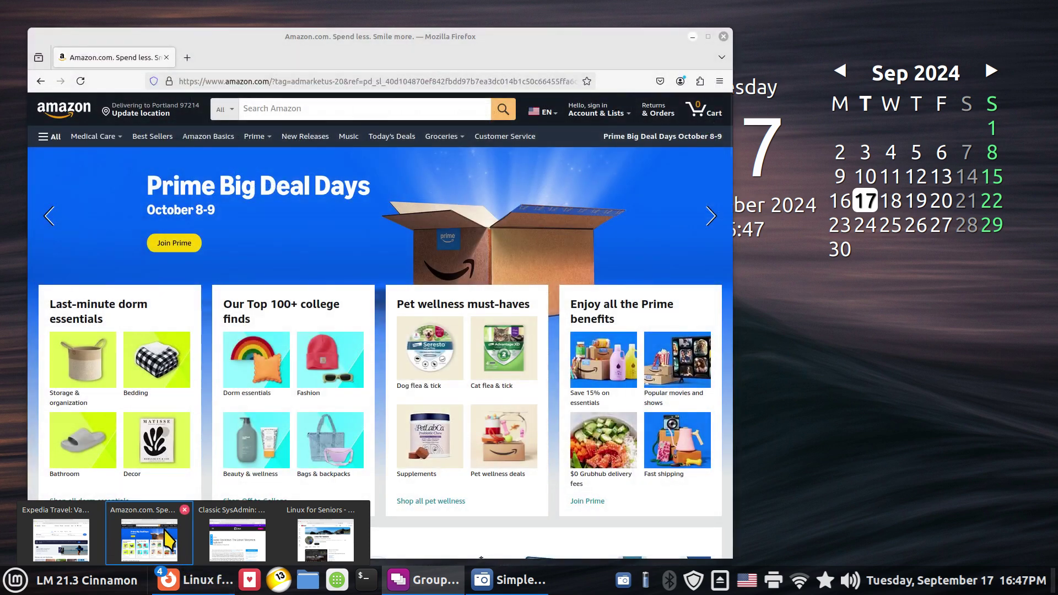
left_click(165, 541)
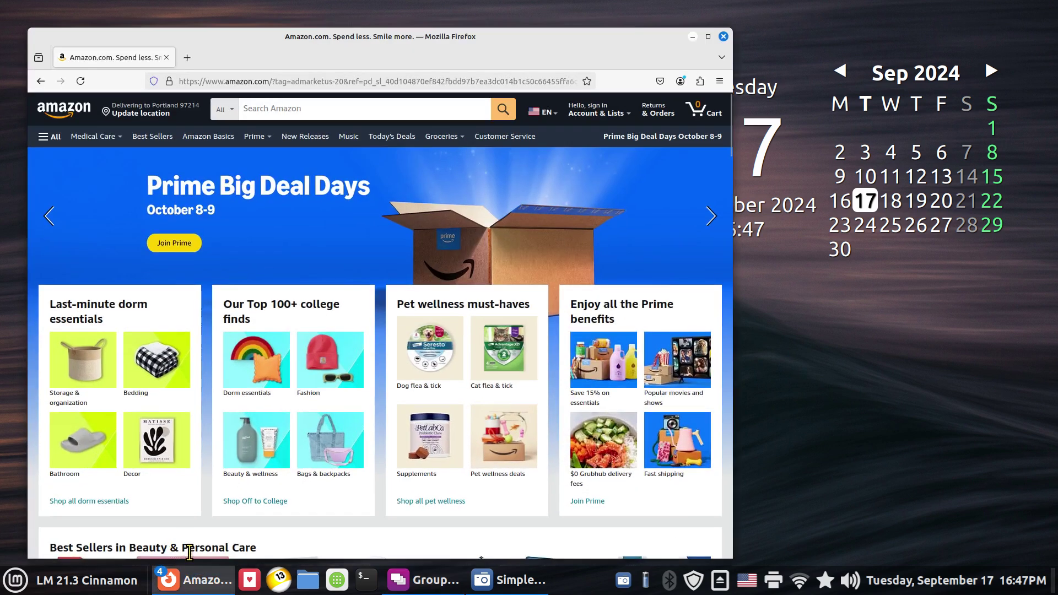
mouse_move(203, 590)
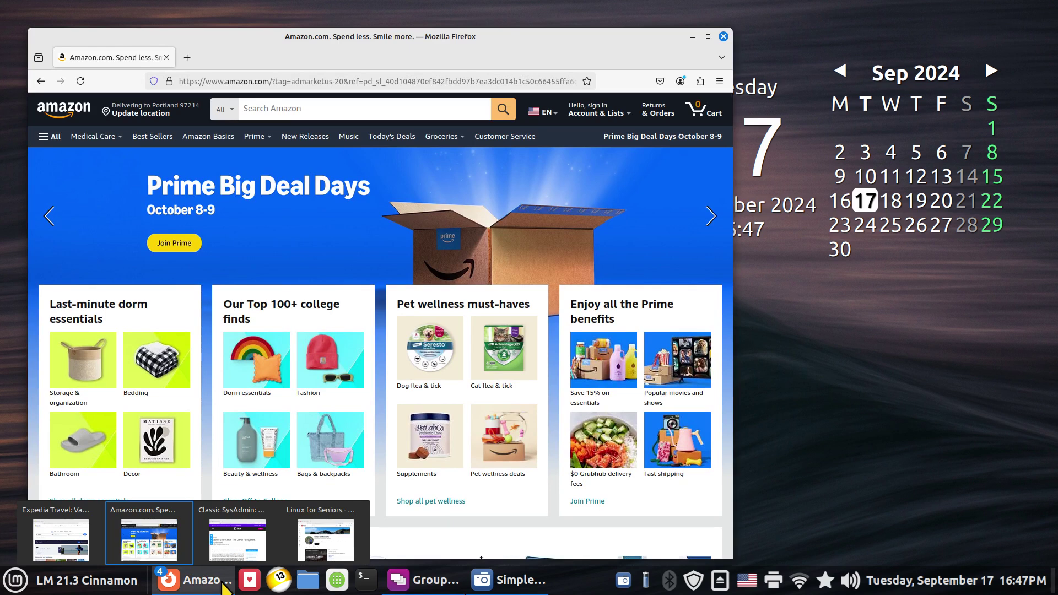
mouse_move(157, 539)
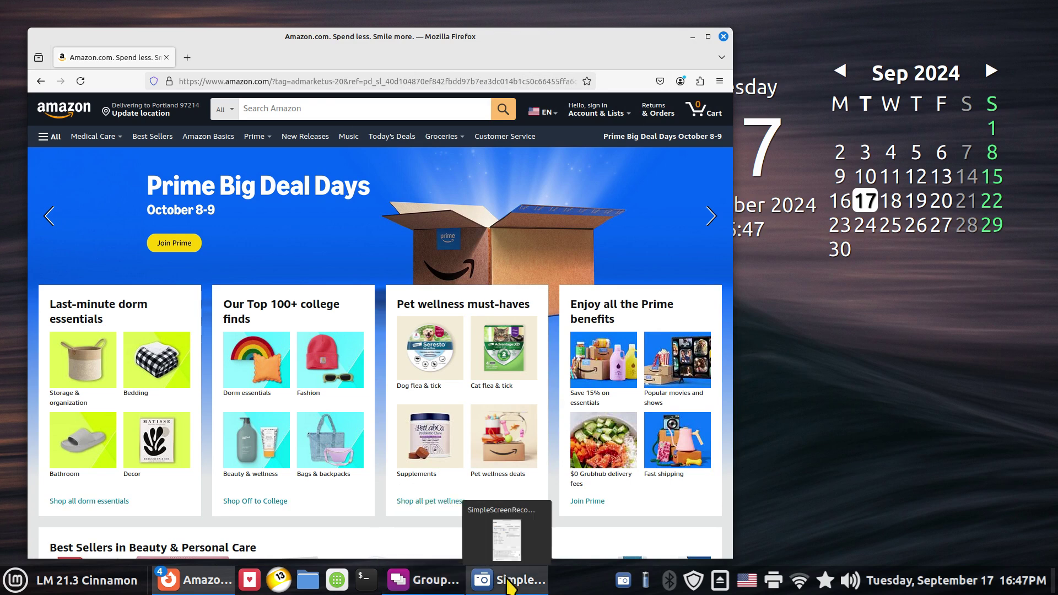
left_click(692, 36)
Try 'Application name' again, then settle back on 'Window title' for the Button label
left_click(489, 161)
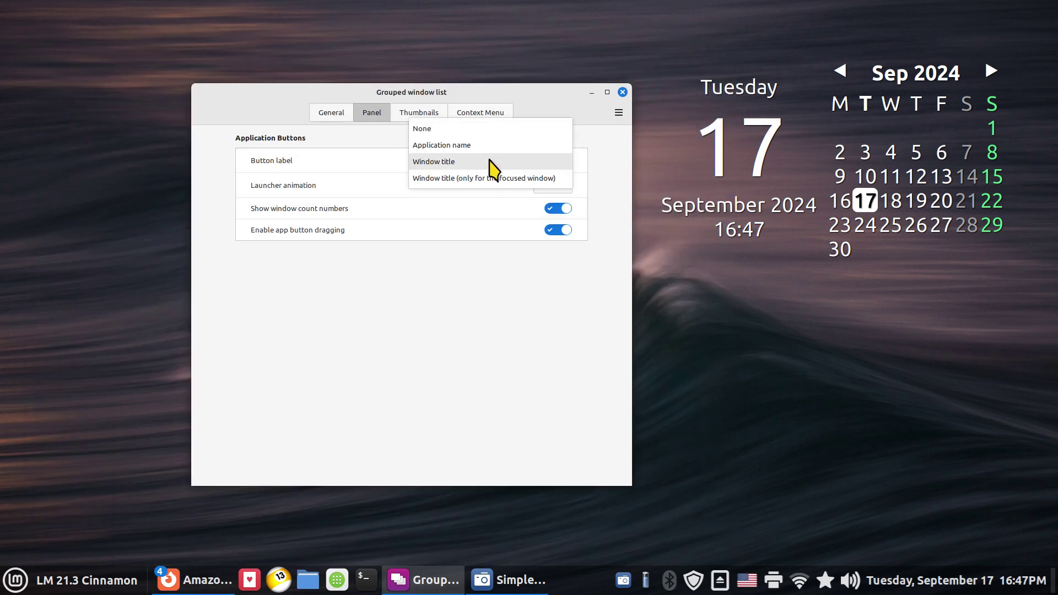
left_click(496, 145)
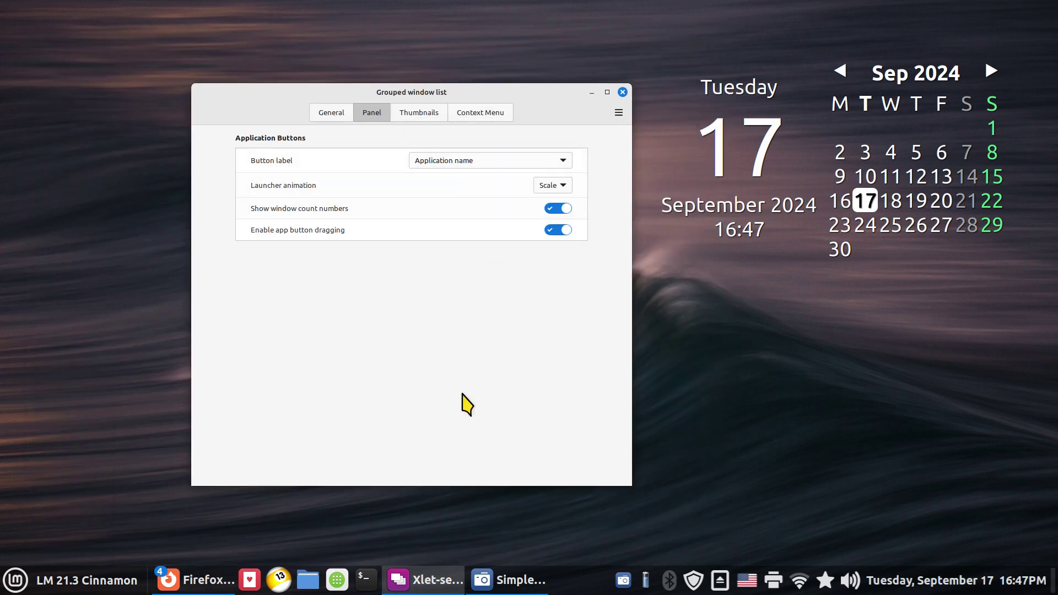
left_click(490, 161)
left_click(479, 178)
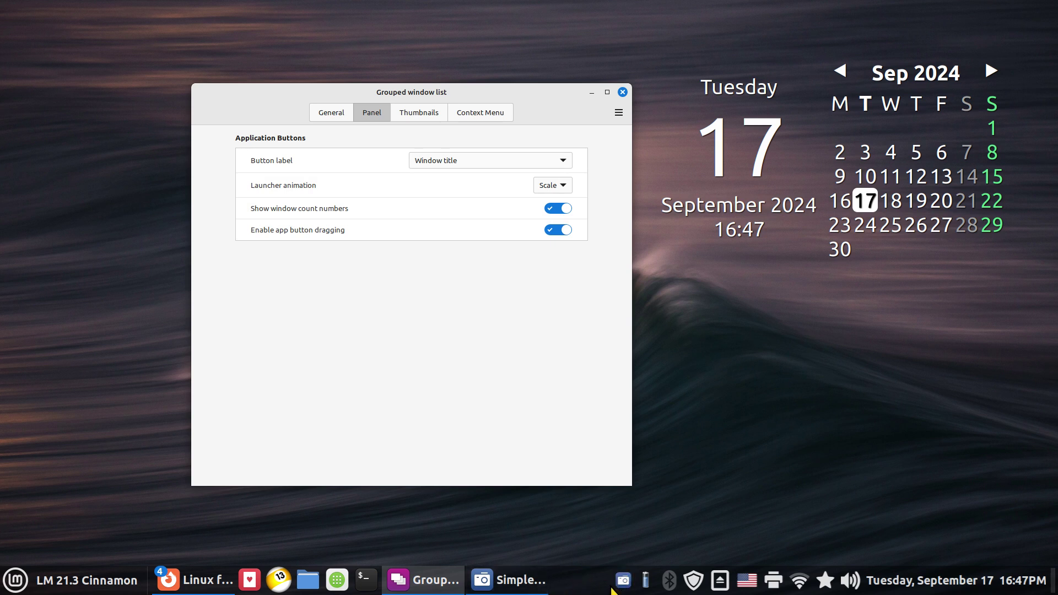
Set Button label to 'Window title (only for the focused window)' and nudge the settings window
left_click(486, 161)
left_click(484, 177)
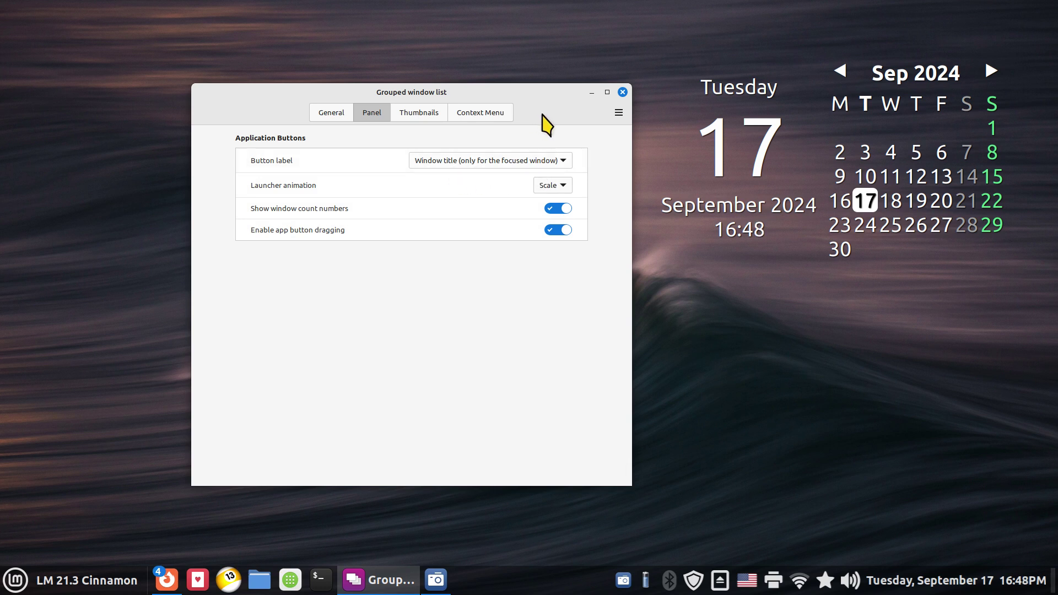
mouse_move(541, 92)
left_mouse_down()
mouse_move(536, 113)
mouse_move(526, 102)
mouse_move(519, 116)
mouse_move(523, 97)
left_mouse_up()
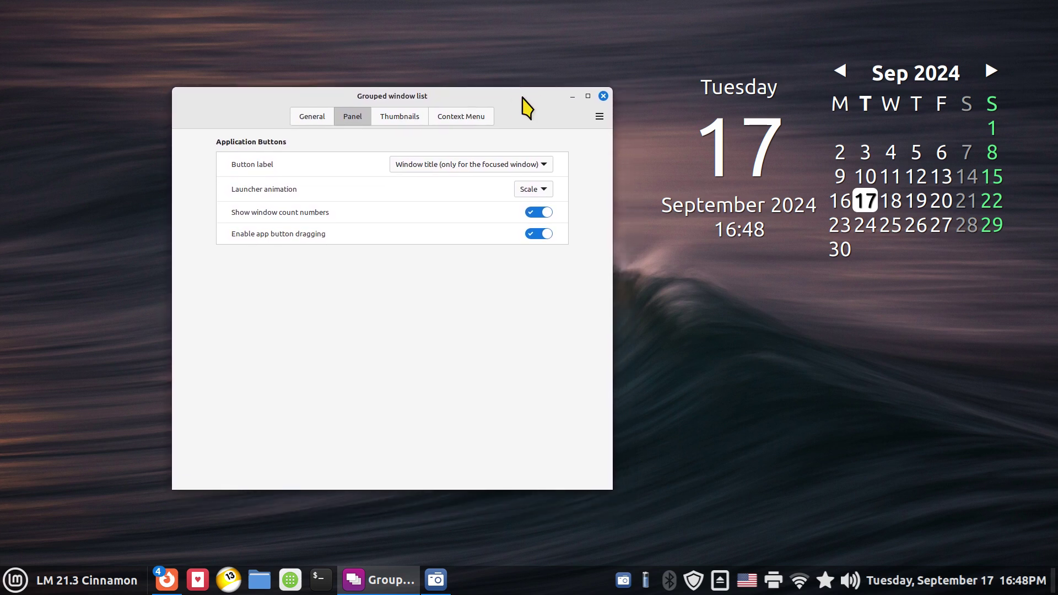
Launch Klondike to test the labels, then close it and move the settings window higher
left_click(572, 97)
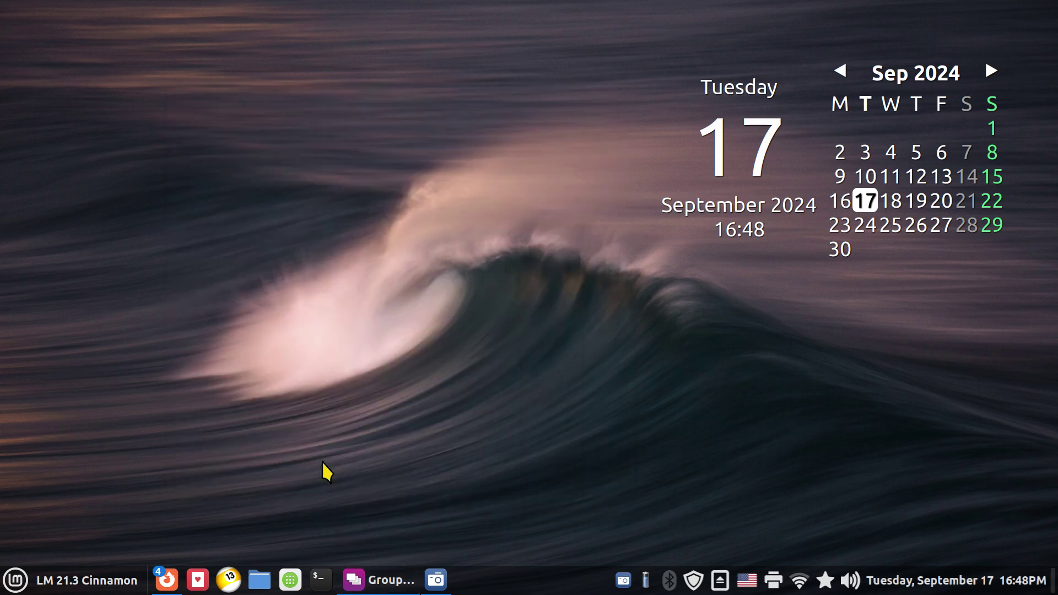
left_click(198, 579)
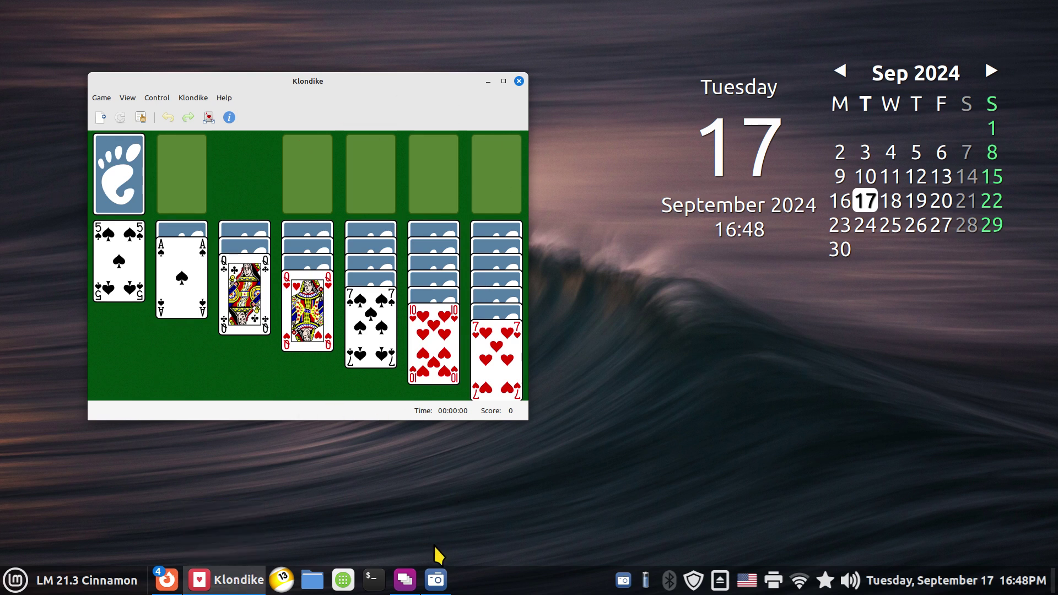
left_click(408, 586)
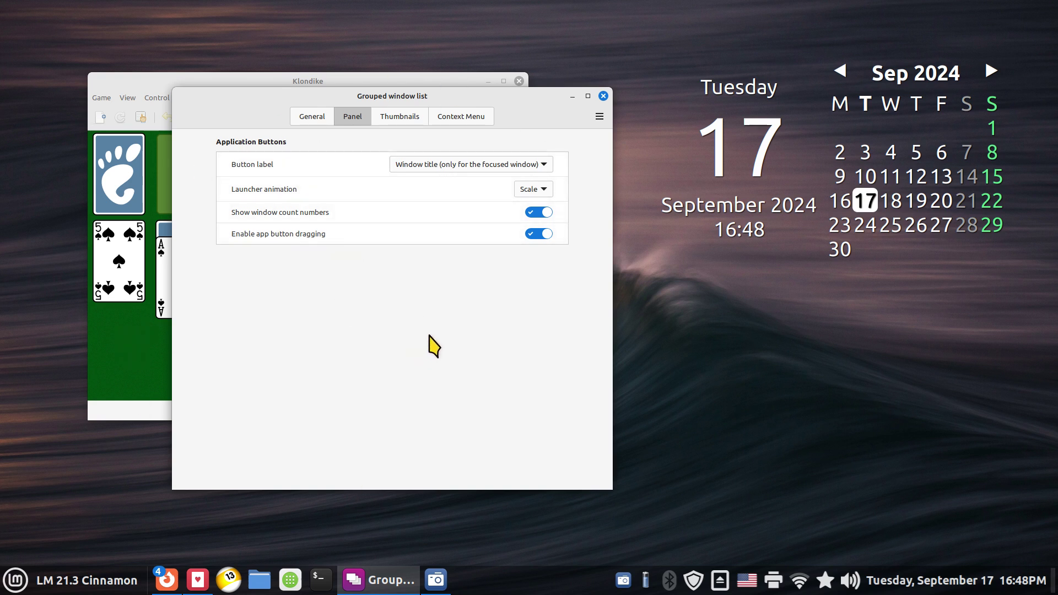
left_click_drag(544, 114, 546, 135)
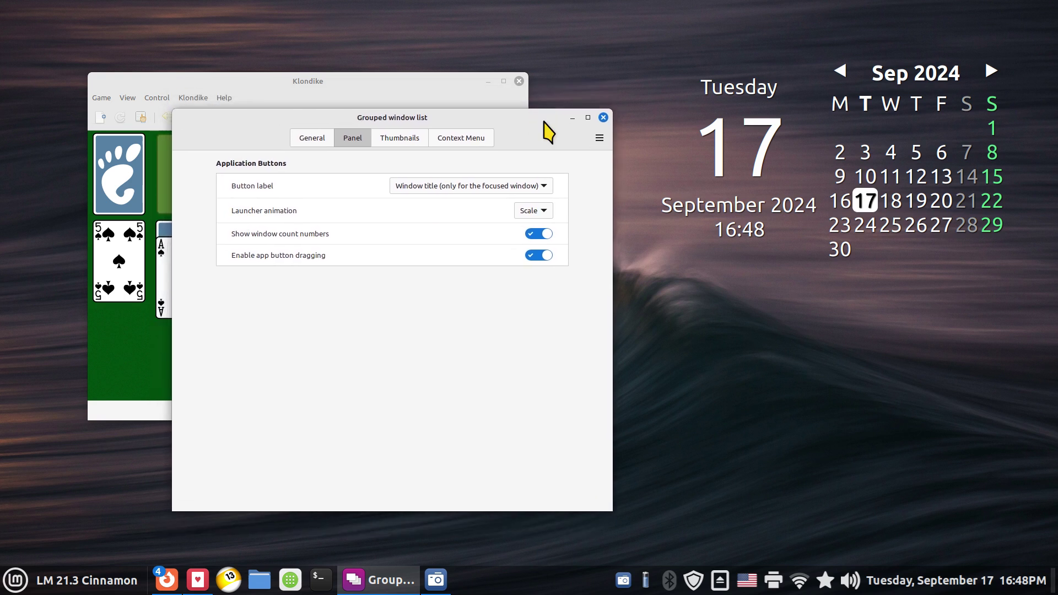
left_click(519, 81)
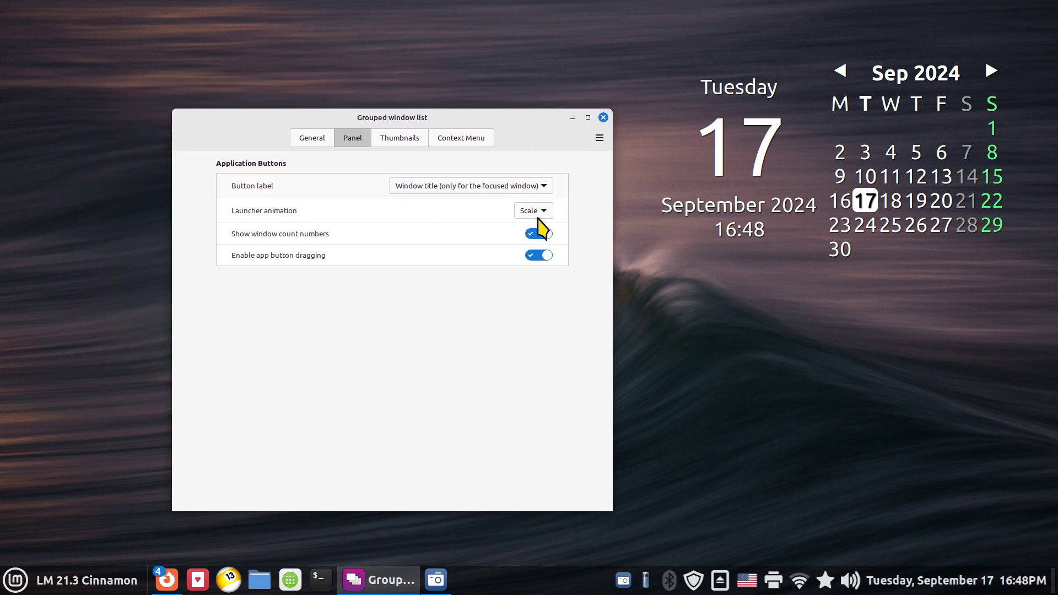
left_click_drag(550, 135, 545, 87)
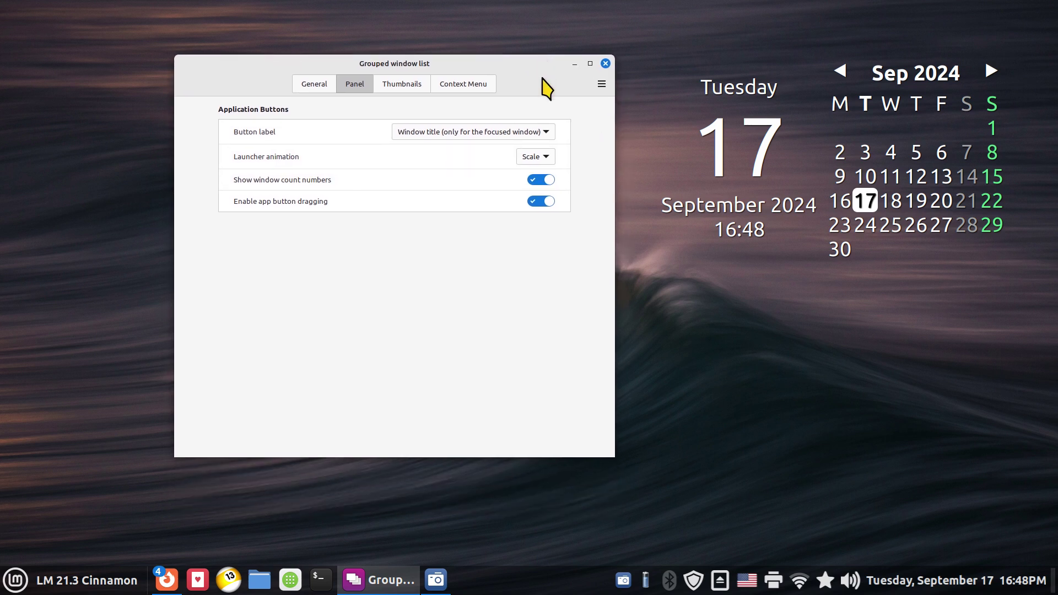
Pick None in the Button label dropdown and confirm the taskbar buttons show only icons
left_click(487, 132)
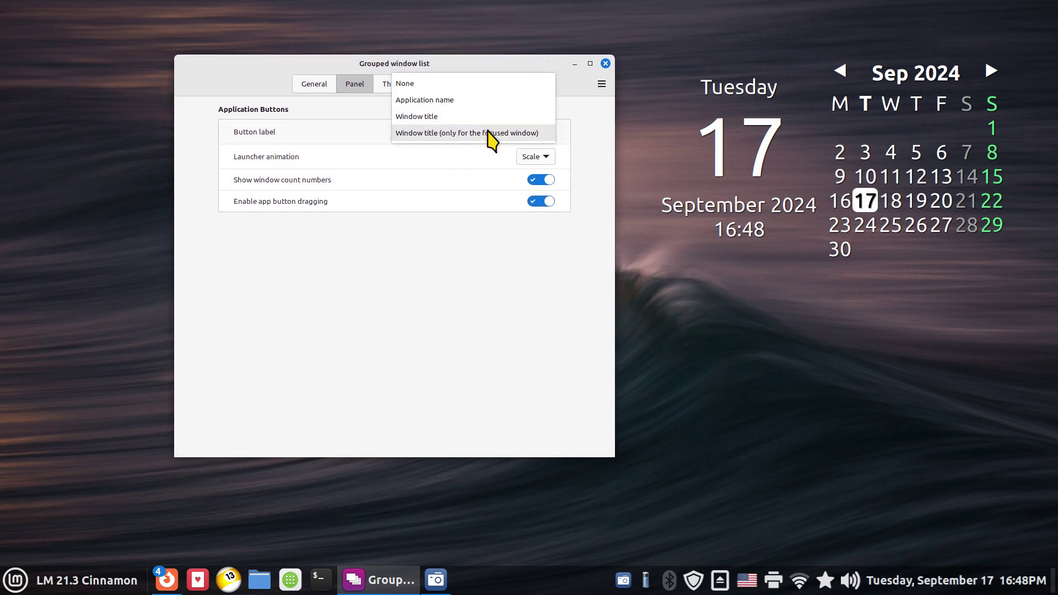
left_click(489, 84)
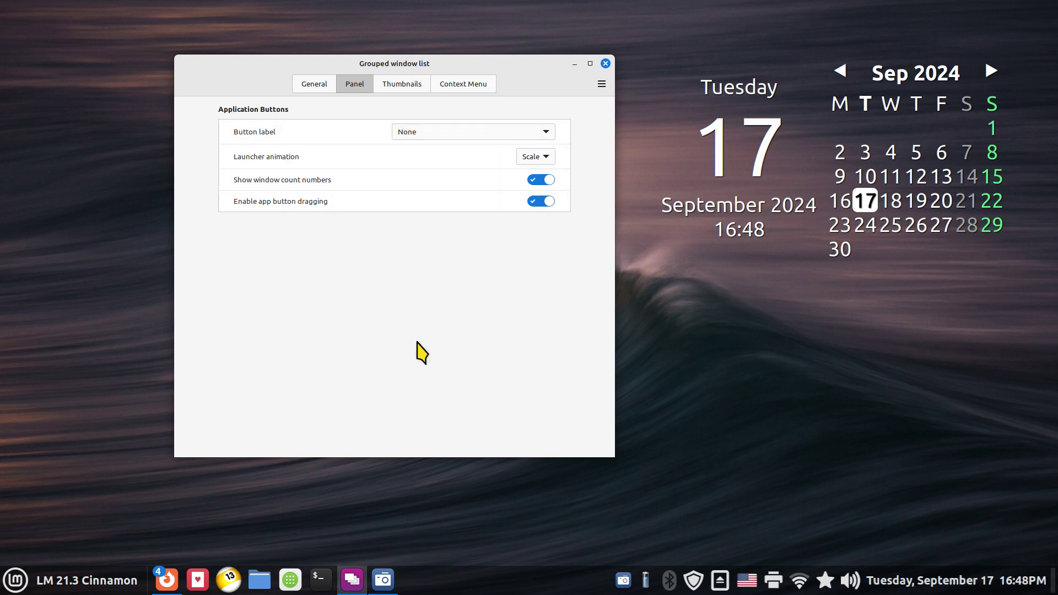
left_click(480, 133)
left_click(475, 243)
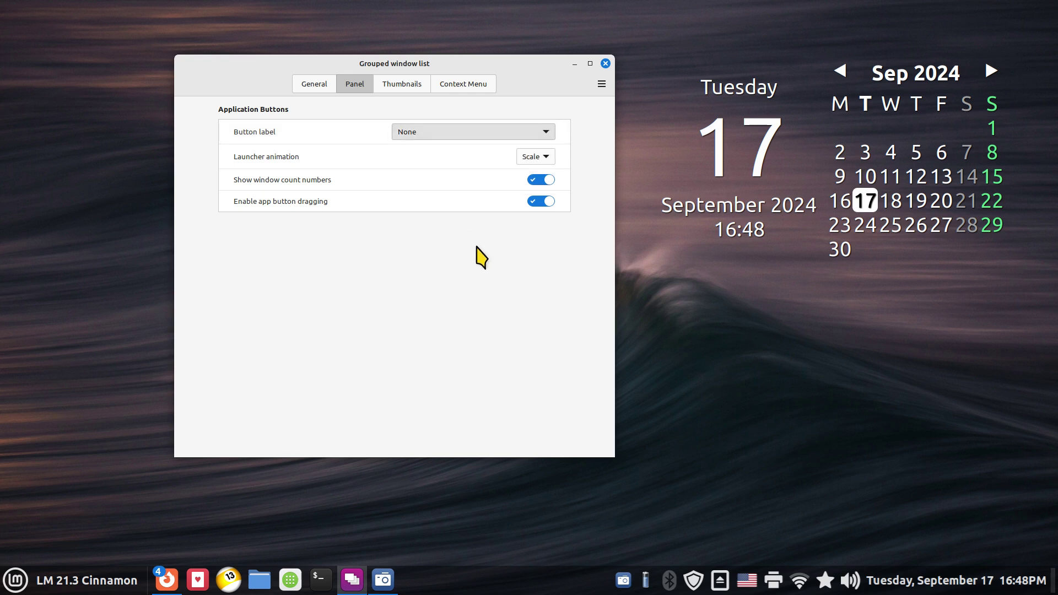
mouse_move(169, 586)
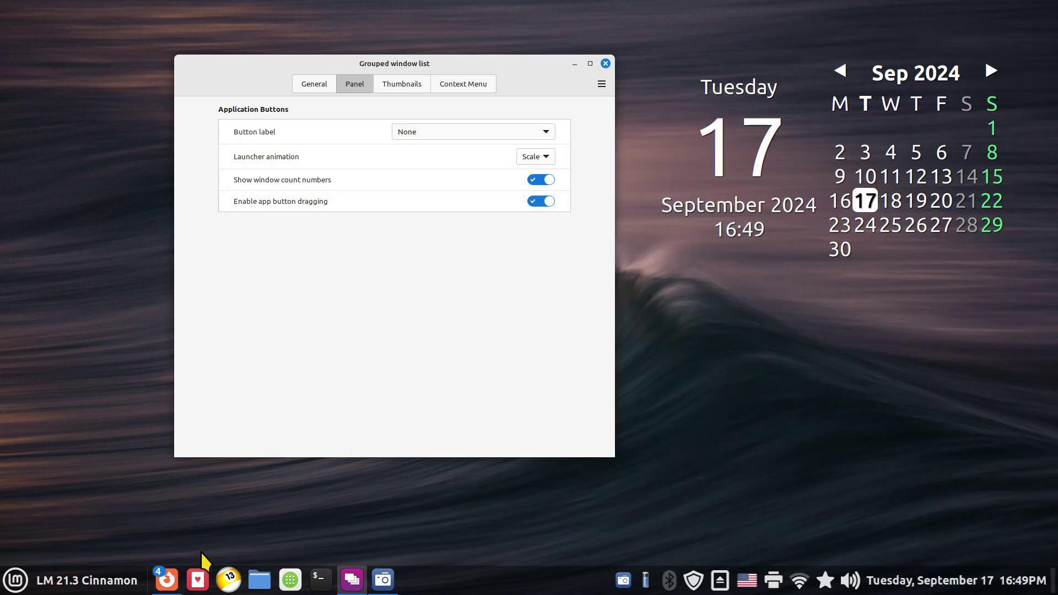
On the Thumbnails tab, set Thumbnail size to Largest
mouse_move(170, 578)
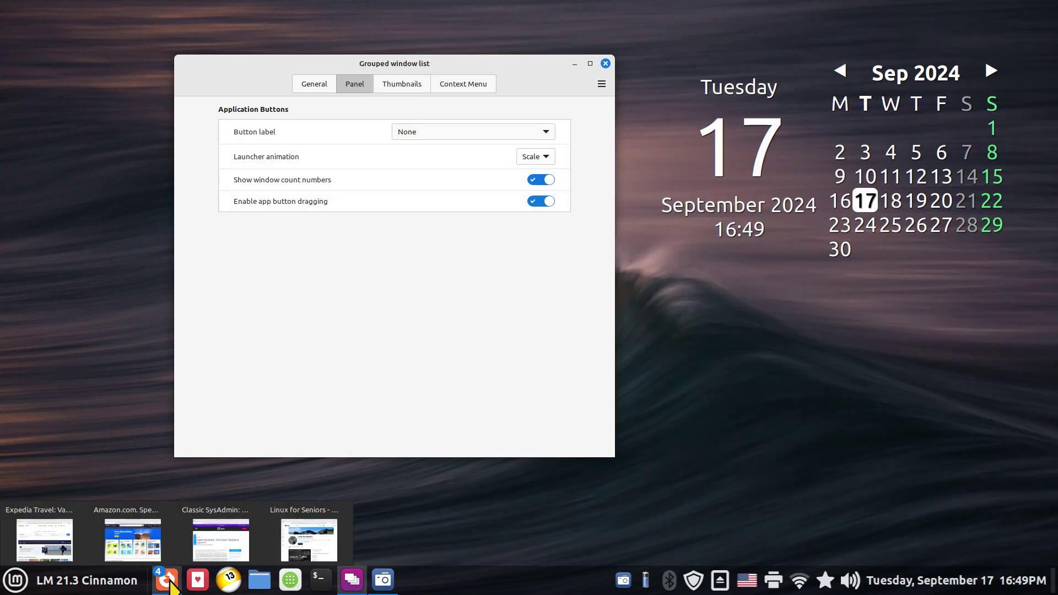
left_click(397, 88)
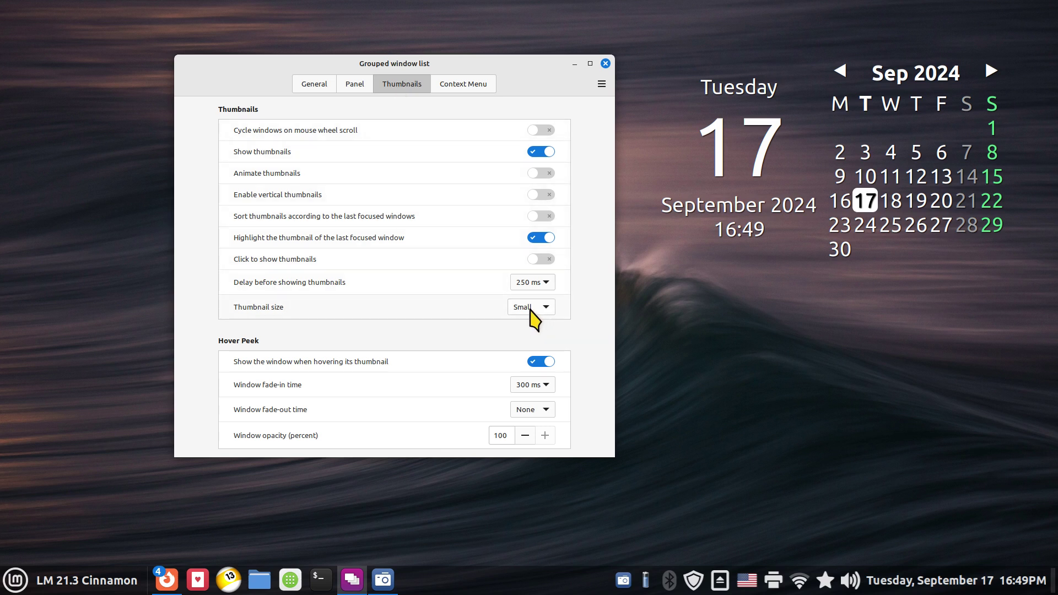
left_click(531, 315)
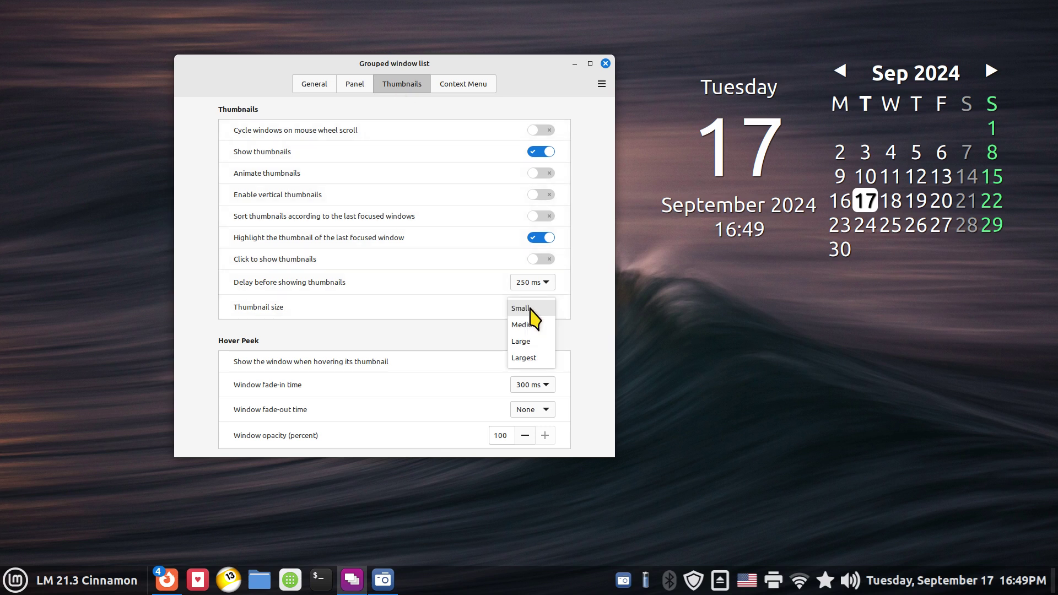
left_click(541, 358)
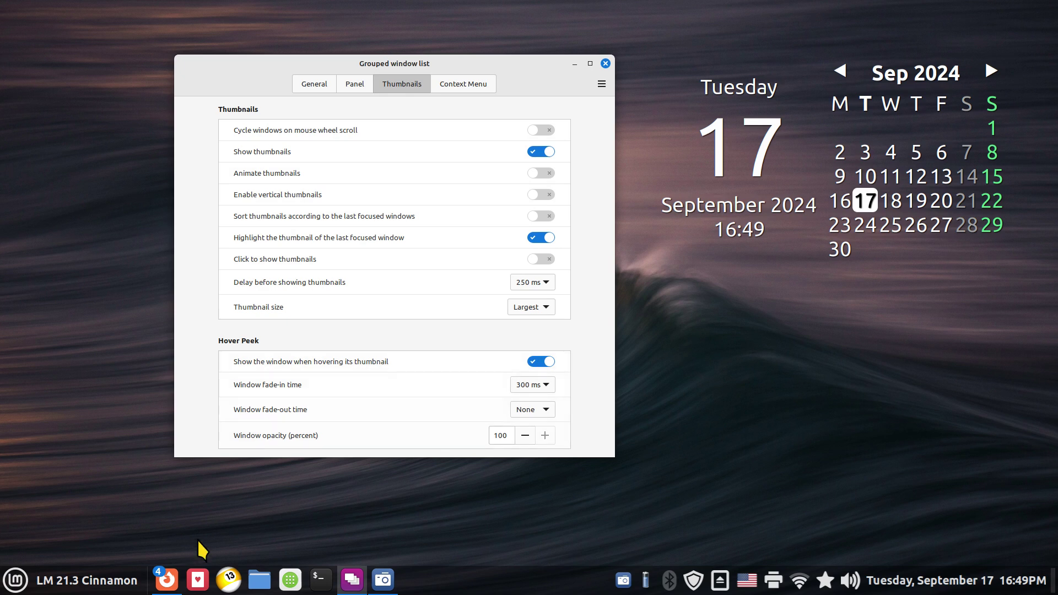
Preview the larger taskbar thumbnails, then open Panel settings from the panel's context menu
mouse_move(166, 586)
right_click(463, 585)
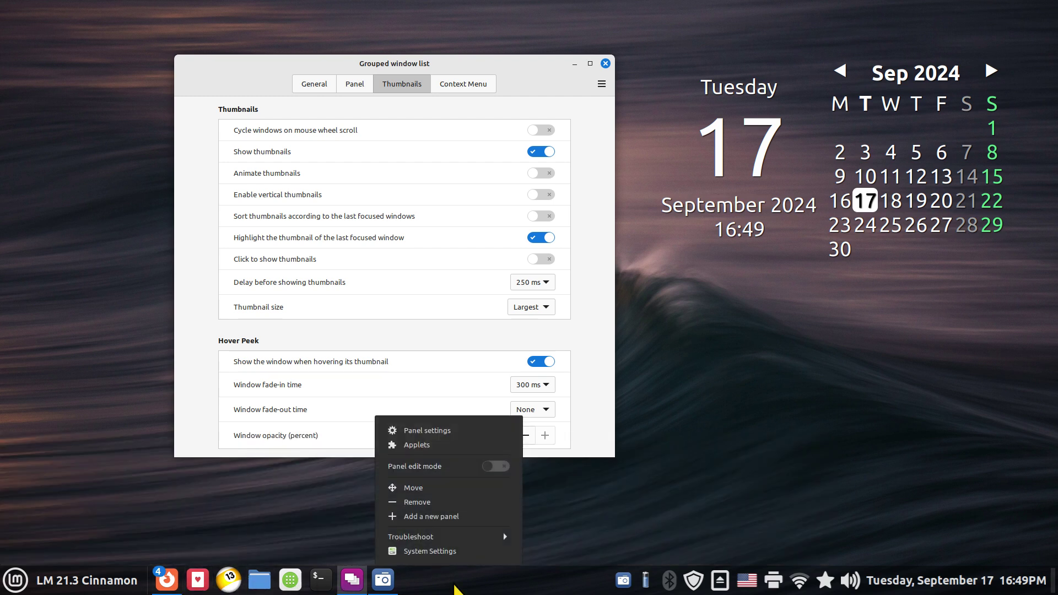
left_click(462, 430)
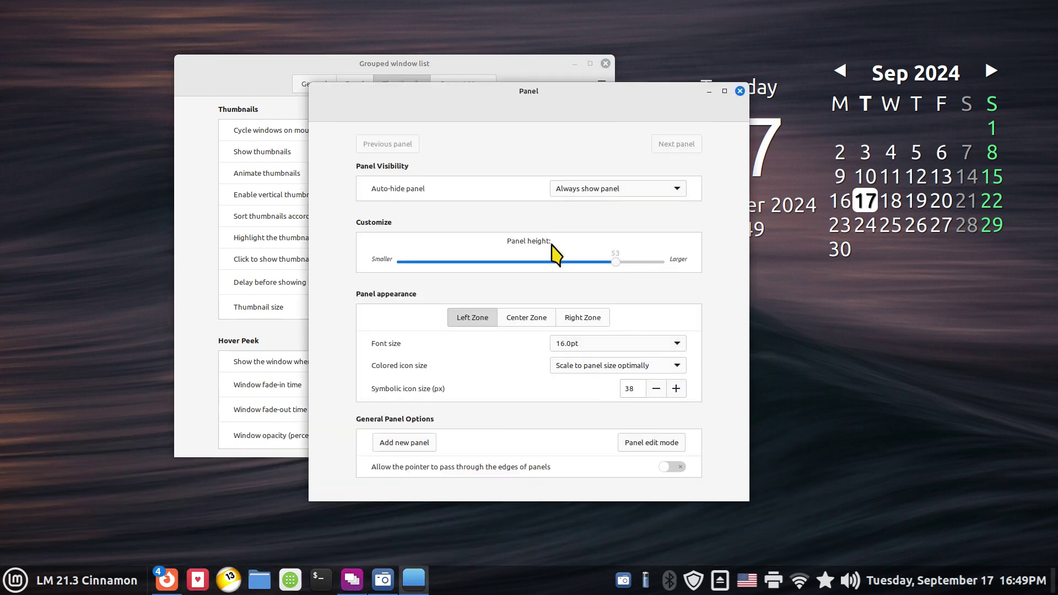
Close Panel settings and open a new Firefox window from its taskbar entry
left_click(740, 91)
mouse_move(174, 585)
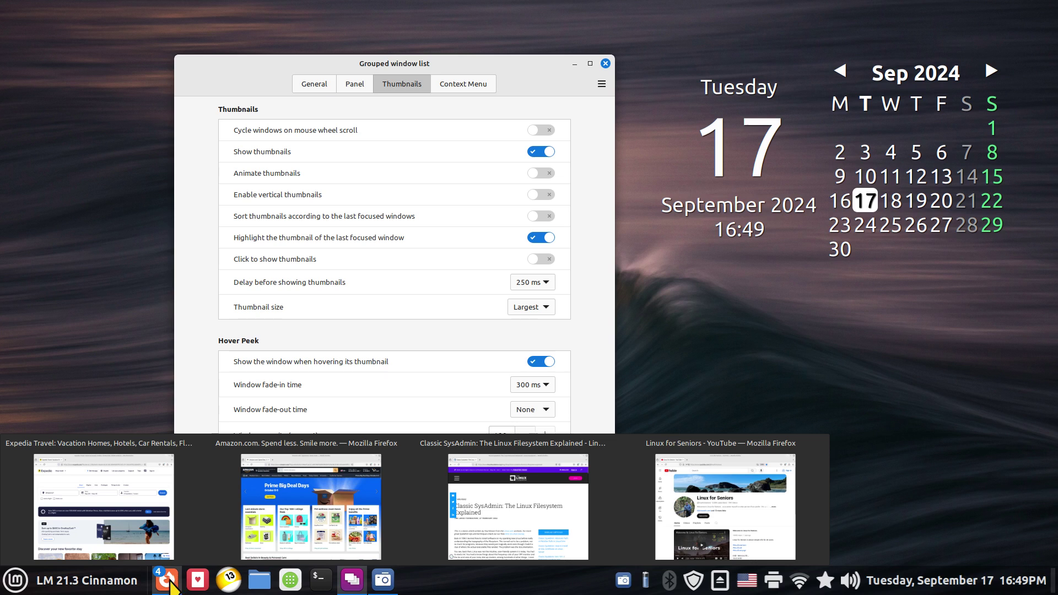
right_click(165, 583)
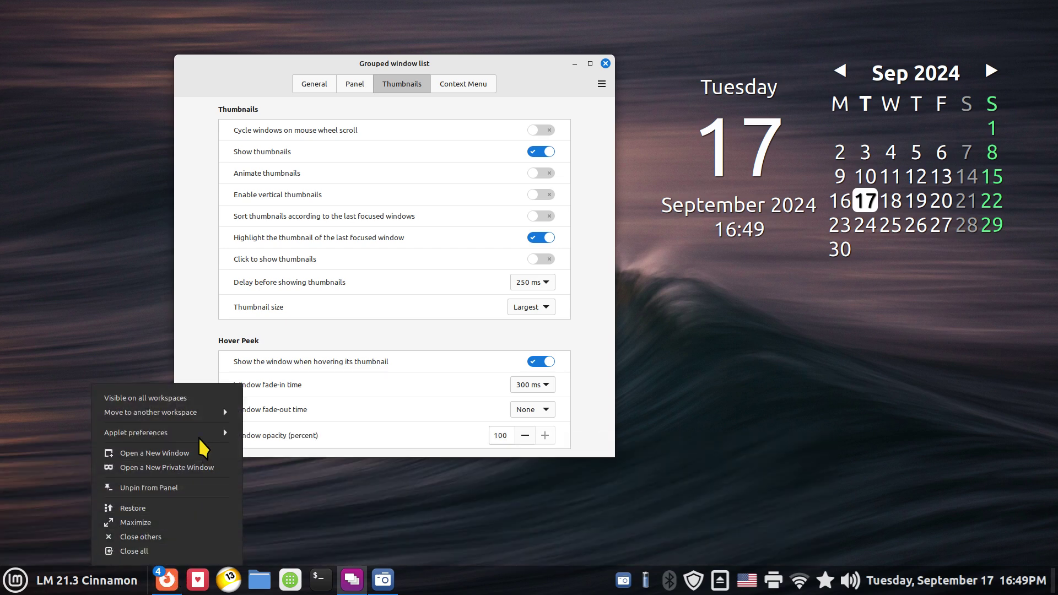
left_click(198, 461)
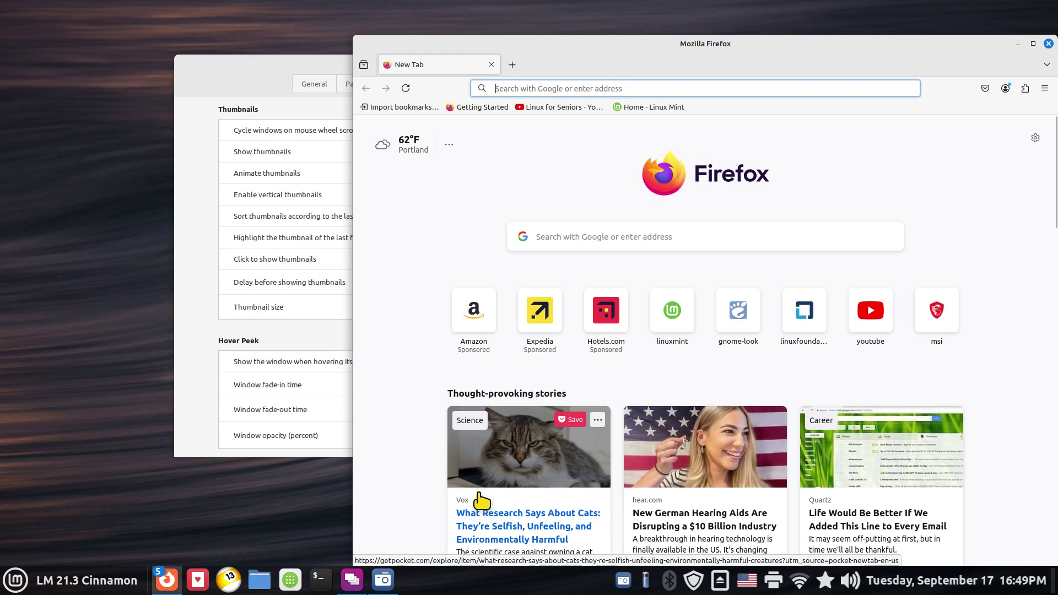
Load Hotels.com in the new Firefox window and minimize it to the taskbar
left_click(25, 583)
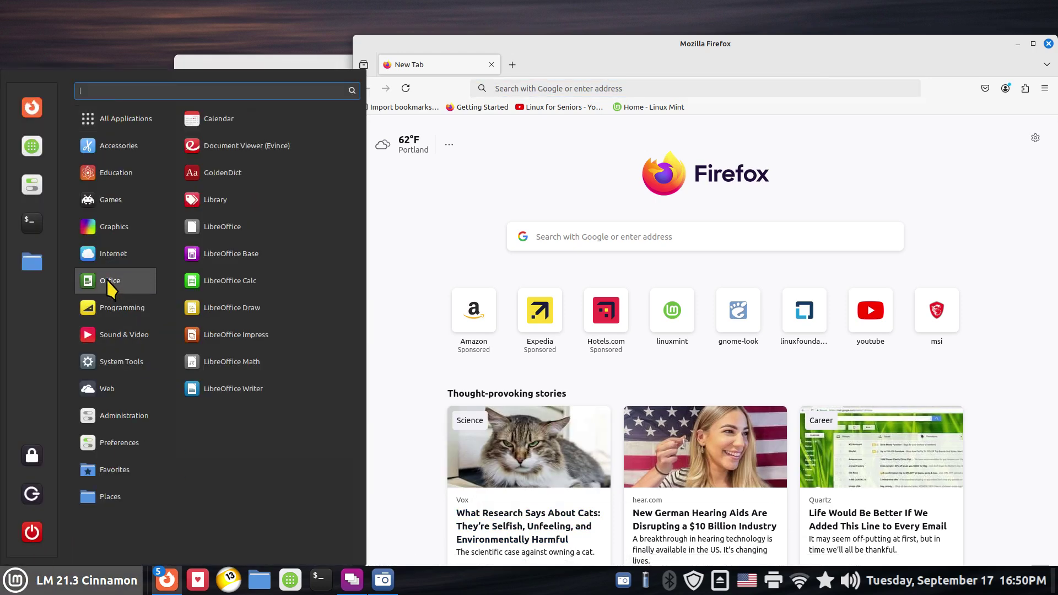
mouse_move(140, 257)
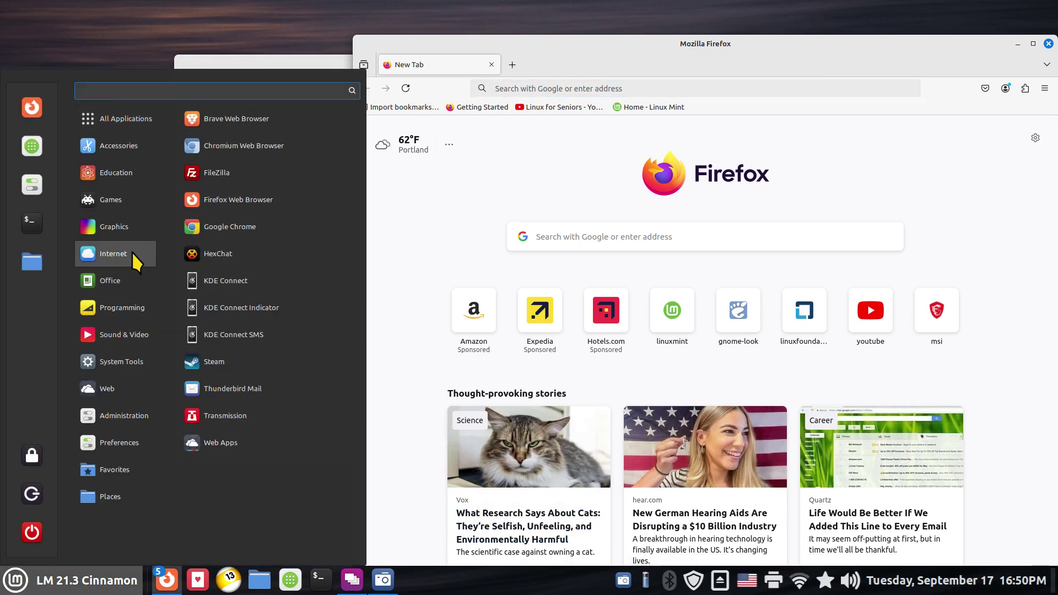
left_click(875, 65)
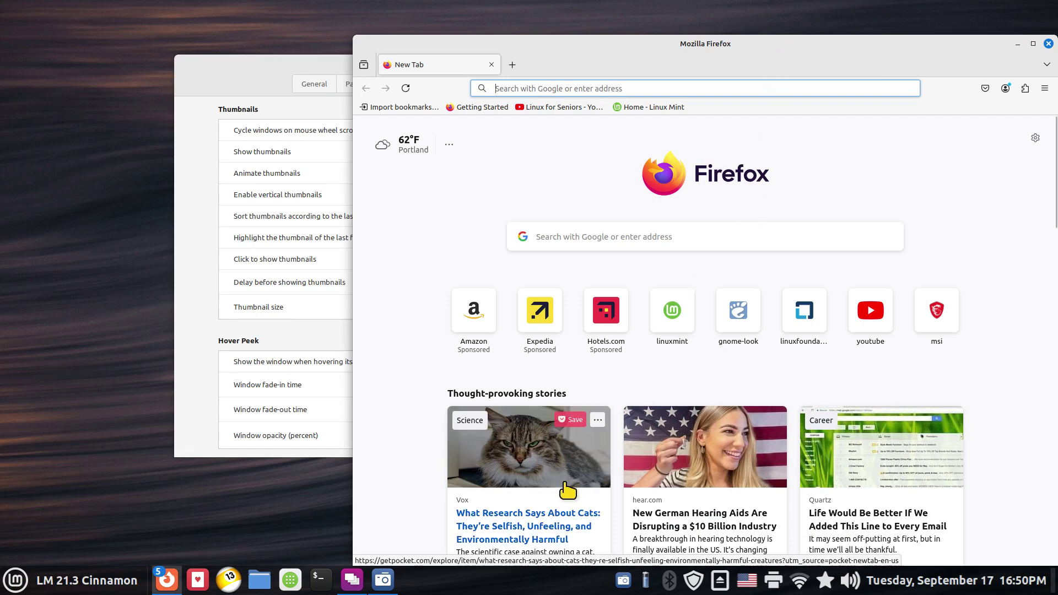
left_click(613, 324)
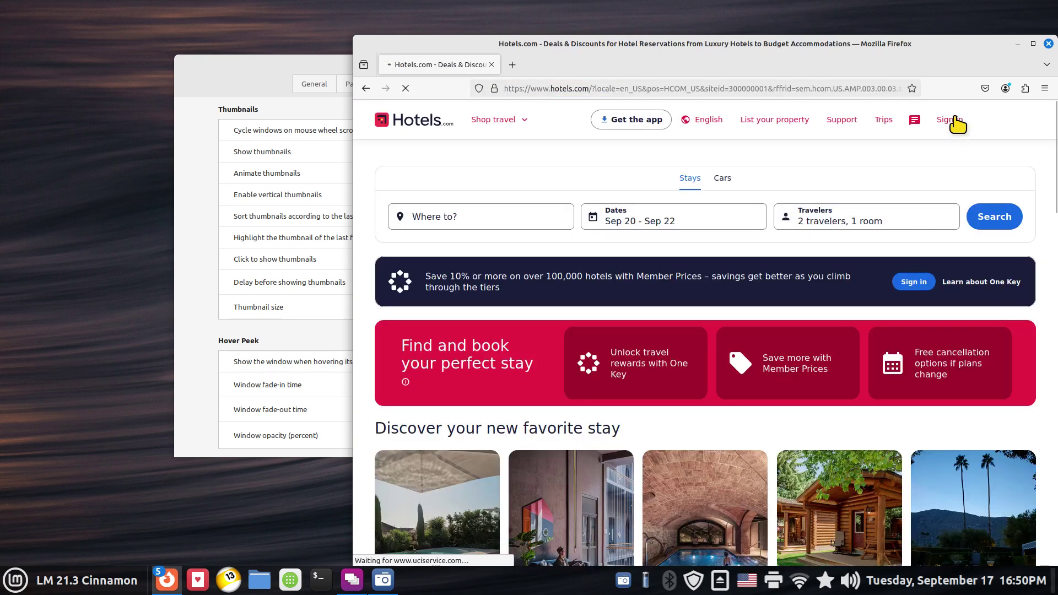
left_click(1018, 43)
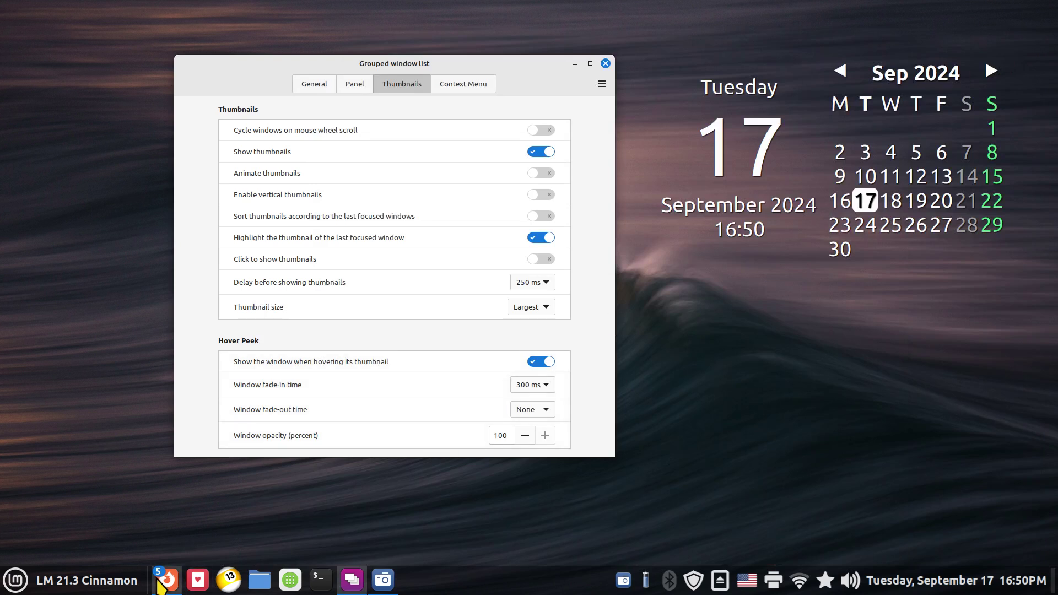
mouse_move(163, 582)
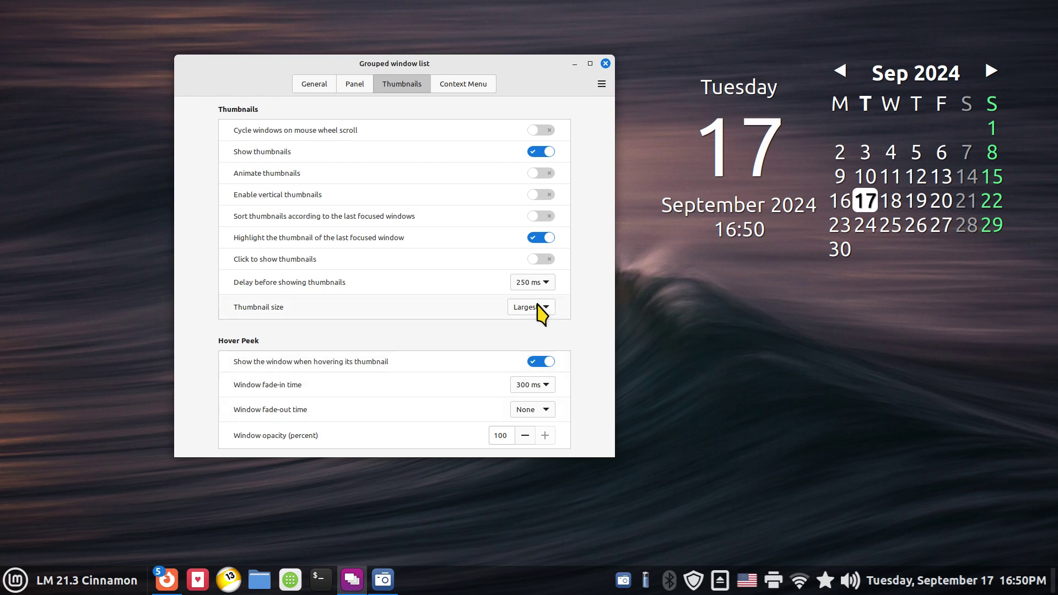
Preview Firefox thumbnails at Small, Medium and Large sizes, finally leaving Thumbnail size at Largest
left_click(537, 308)
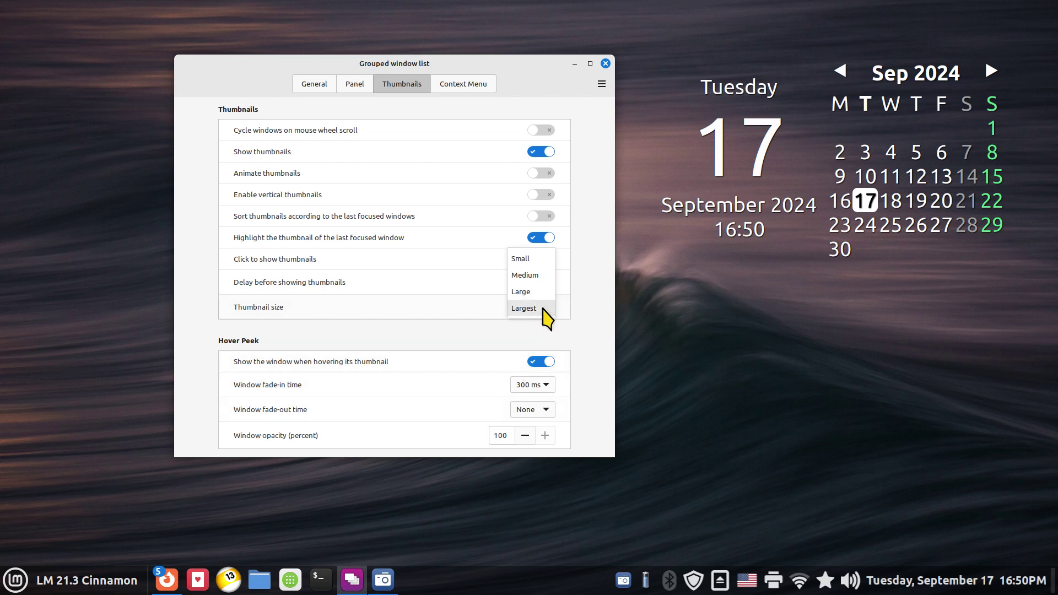
left_click(532, 261)
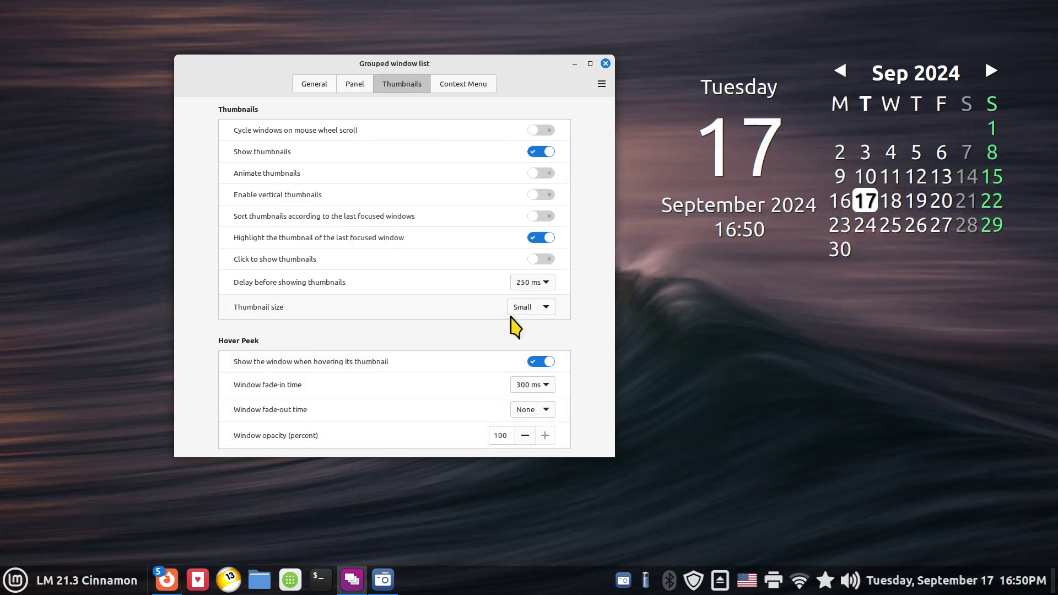
left_click(525, 308)
left_click(520, 327)
mouse_move(164, 587)
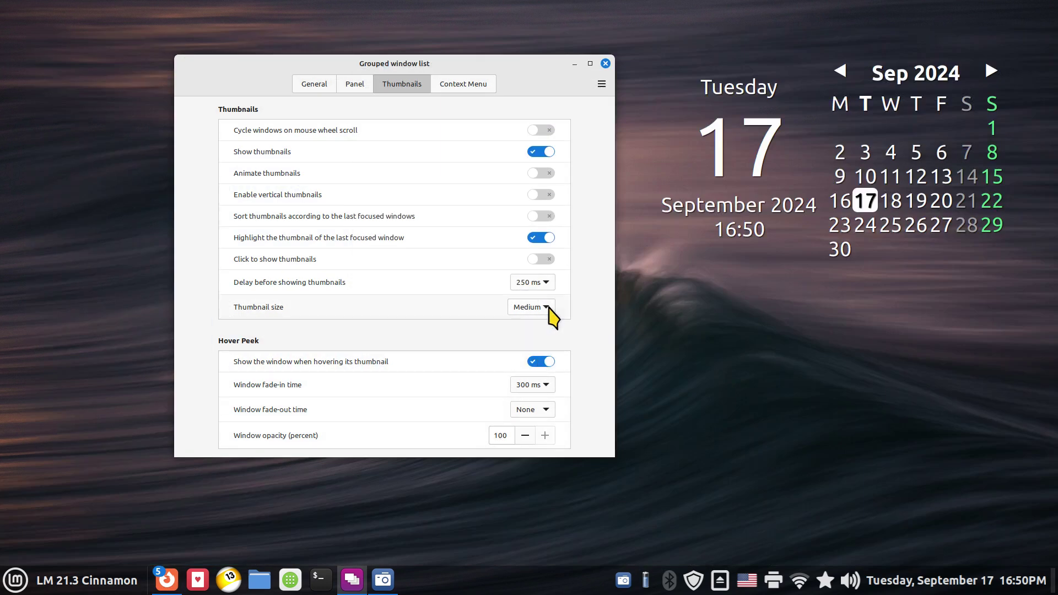
left_click(545, 307)
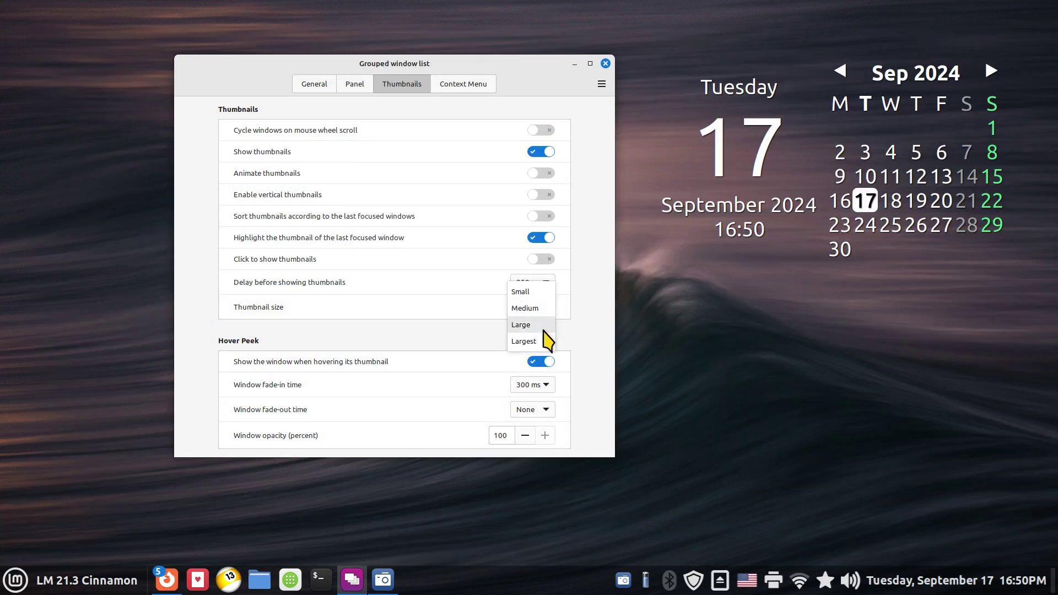
left_click(542, 327)
mouse_move(166, 588)
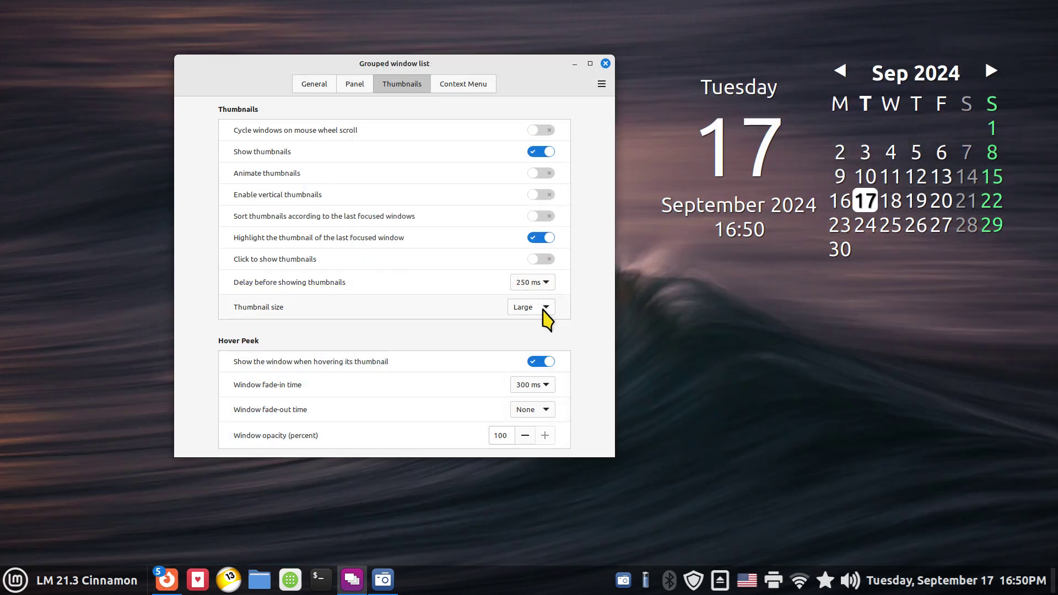
left_click(543, 311)
left_click(543, 326)
mouse_move(167, 587)
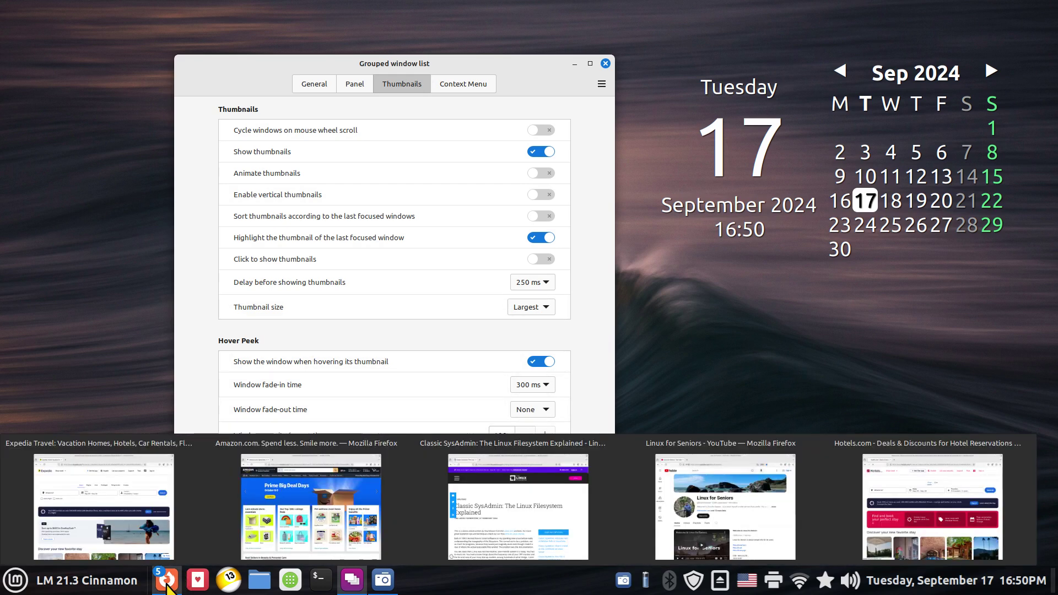
mouse_move(340, 591)
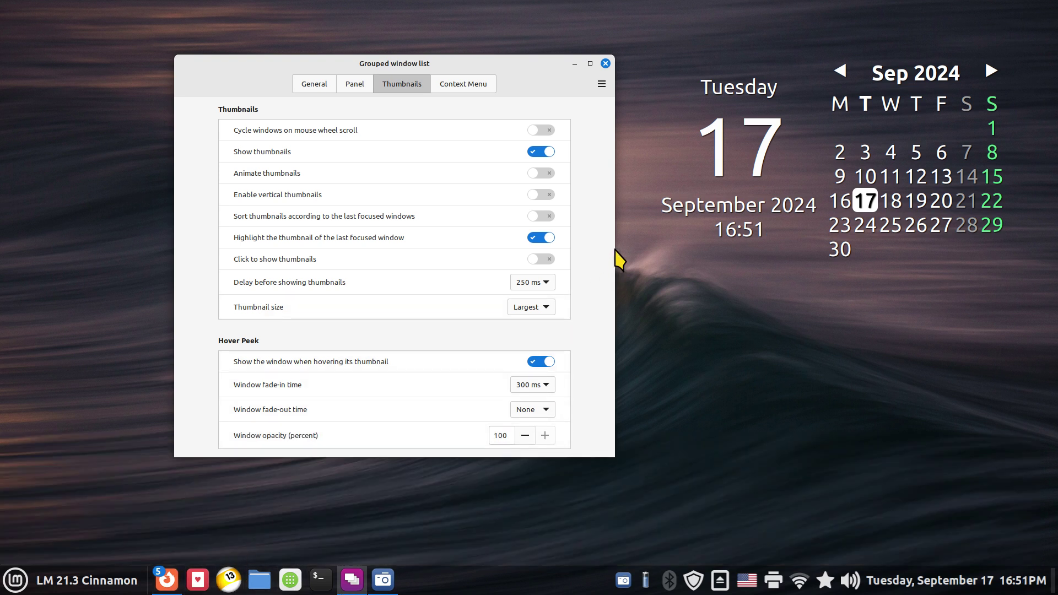
Return to the Panel tab, check the import, export and reset menu, then close the settings window
left_click(355, 86)
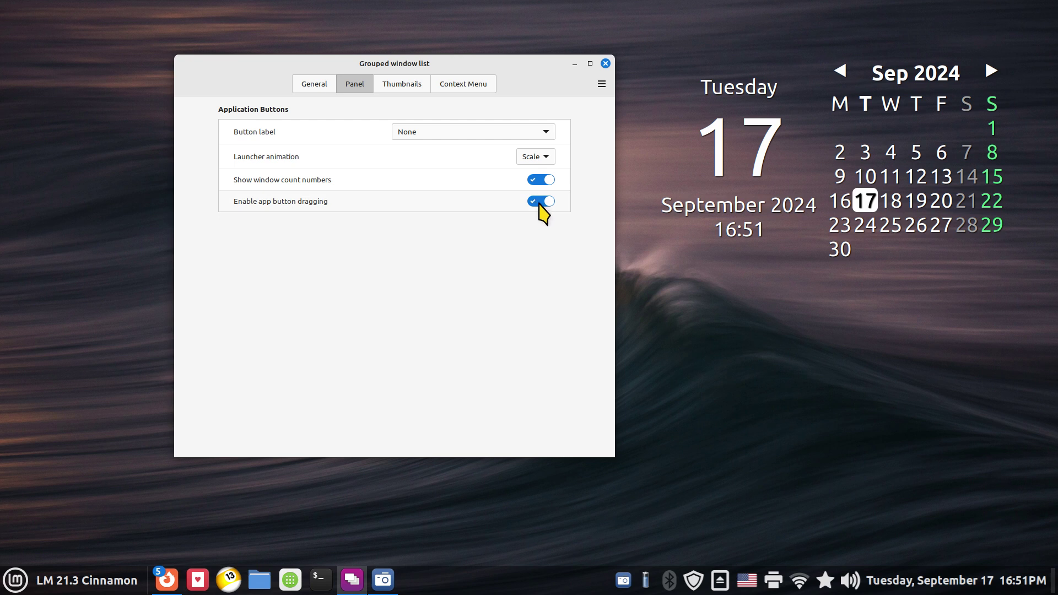
left_click(601, 84)
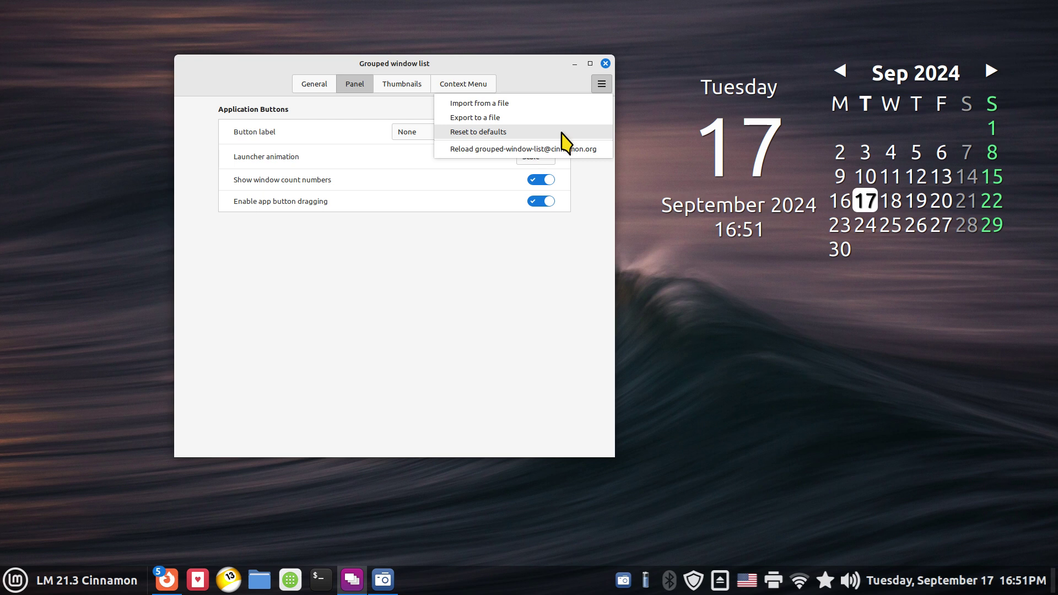
left_click(605, 64)
left_click(605, 64)
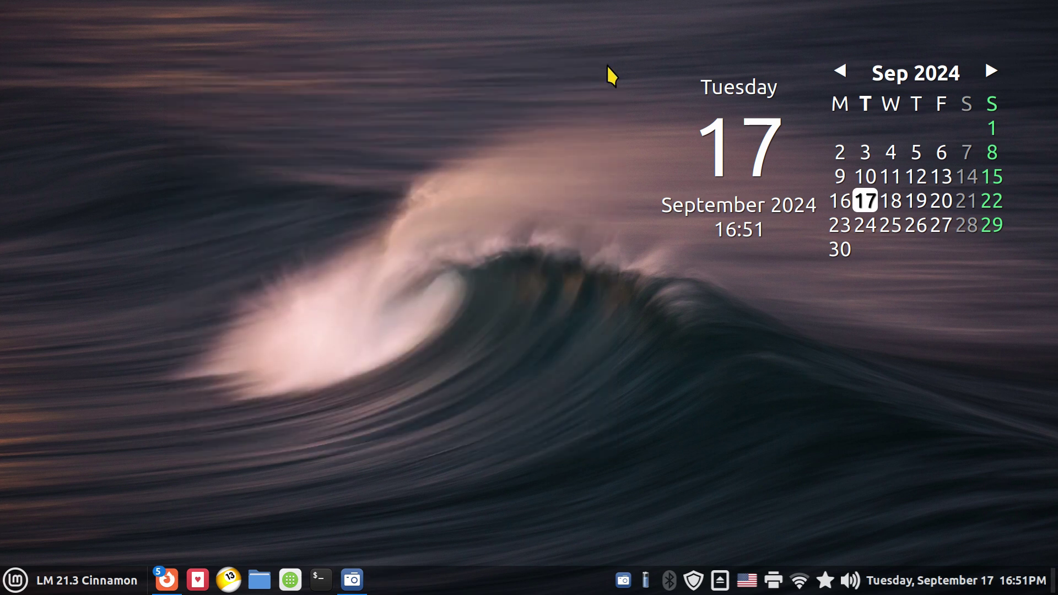